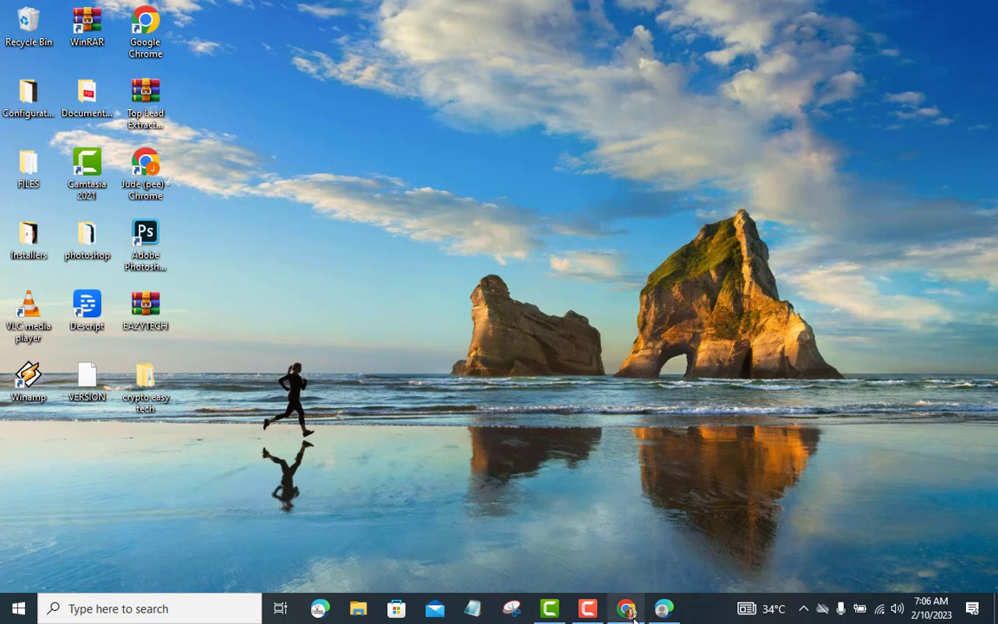
# Step: Restore Chrome from the taskbar, showing the WordPress admin Bluehost home page
pyautogui.click(627, 609)
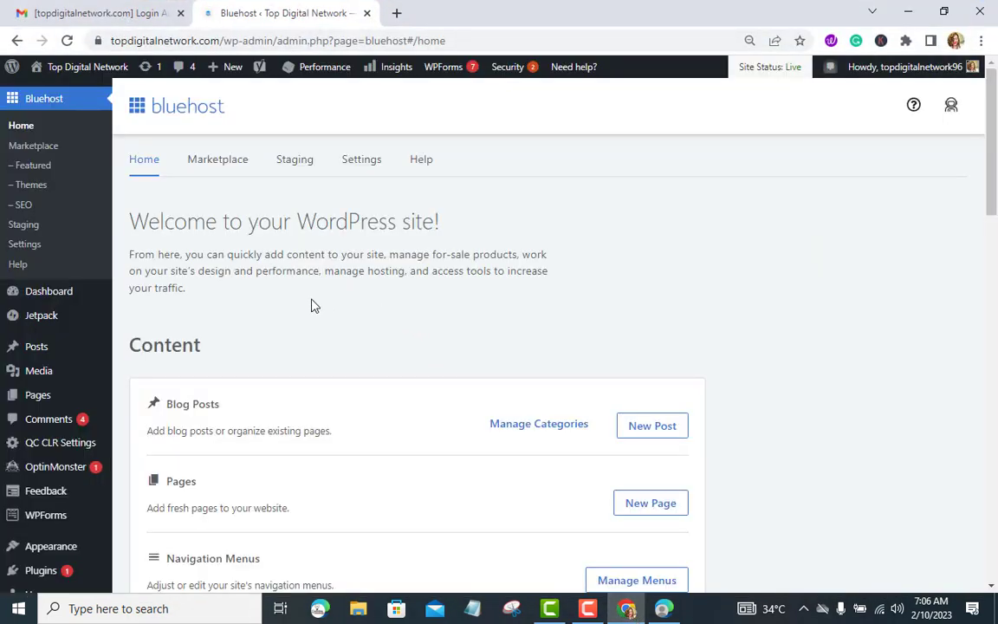
# Step: Scroll the Bluehost home page, then go to Plugins > Installed Plugins in the sidebar
pyautogui.scroll(-5, 313, 305)
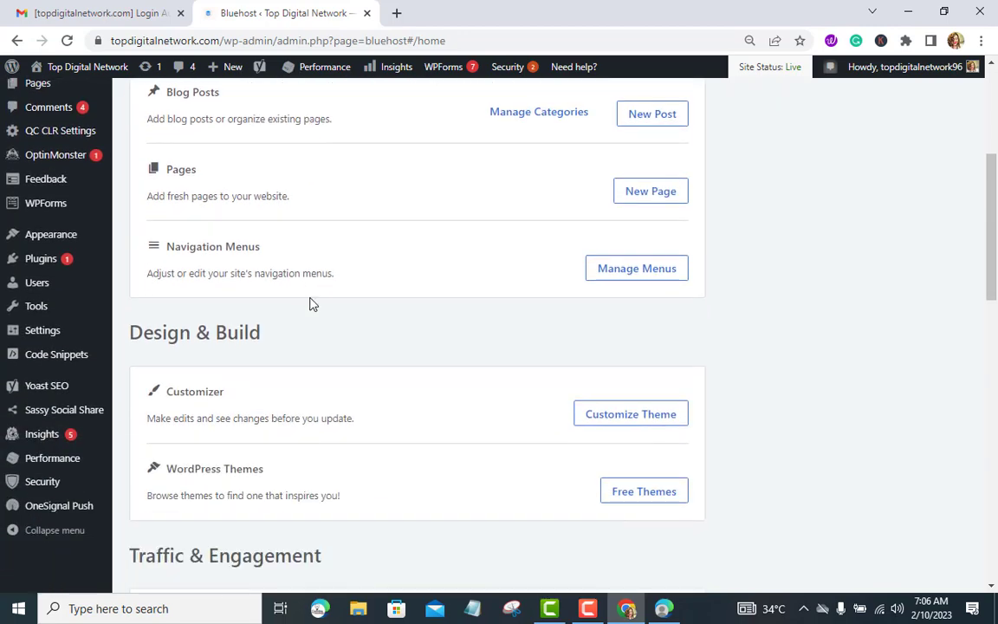
pyautogui.scroll(-6, 312, 302)
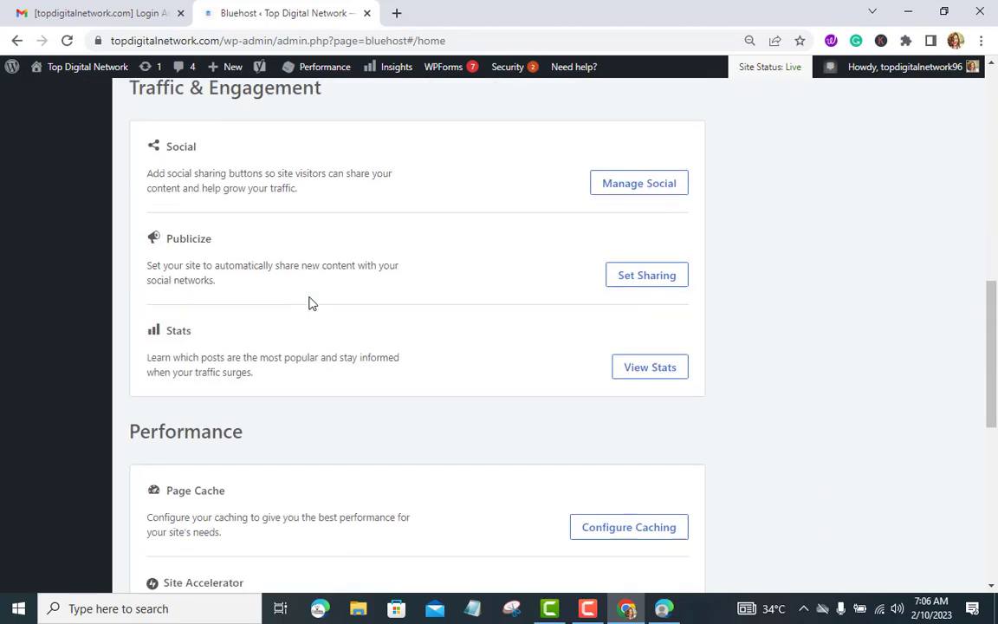
pyautogui.scroll(2, 309, 296)
pyautogui.scroll(6, 310, 296)
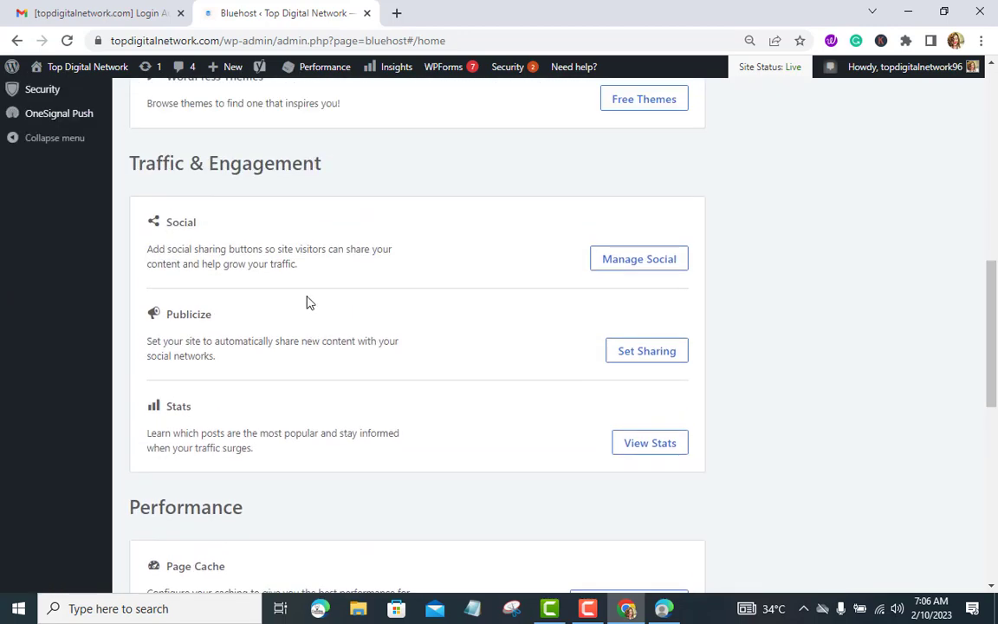
pyautogui.scroll(3, 242, 297)
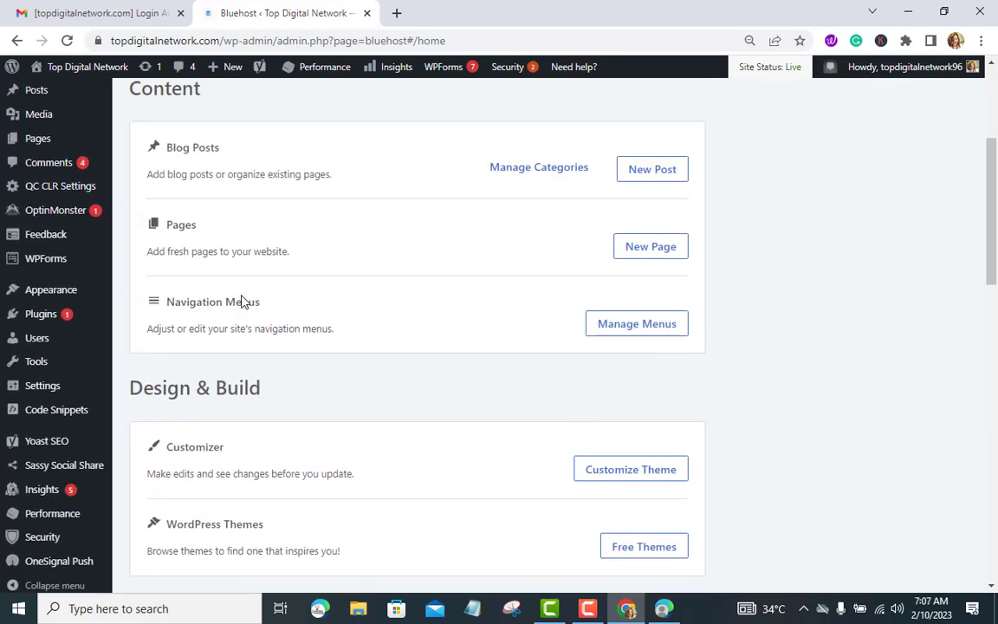
pyautogui.scroll(1, 119, 277)
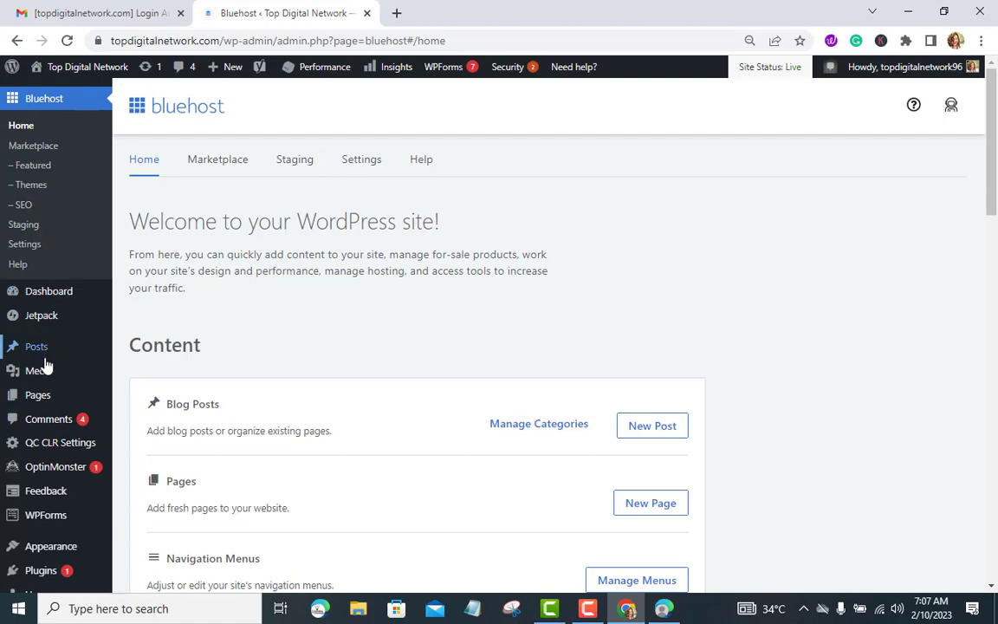
pyautogui.moveTo(65, 486)
pyautogui.scroll(-2, 66, 486)
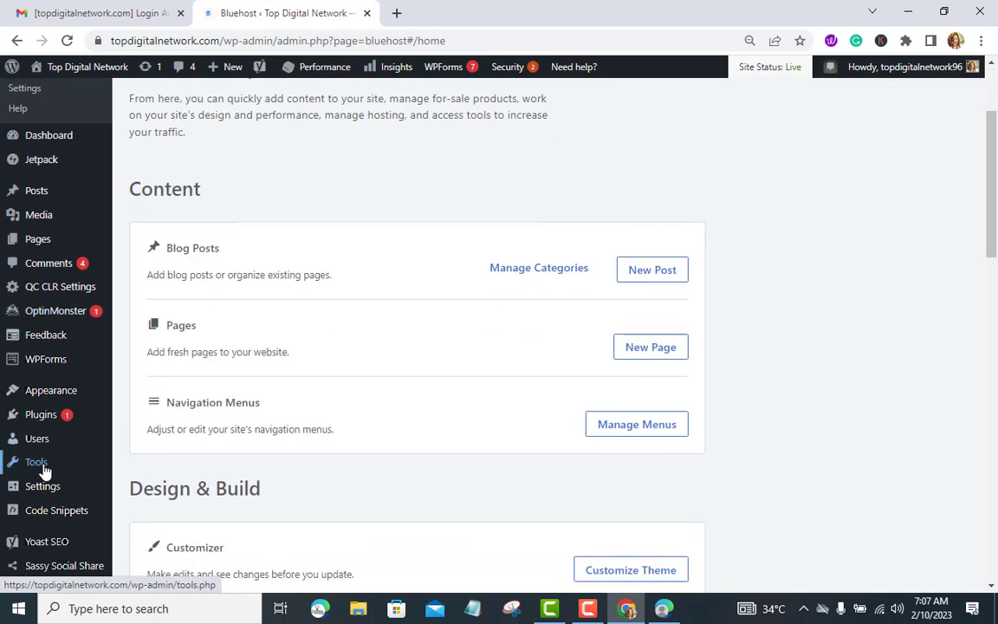
pyautogui.moveTo(34, 424)
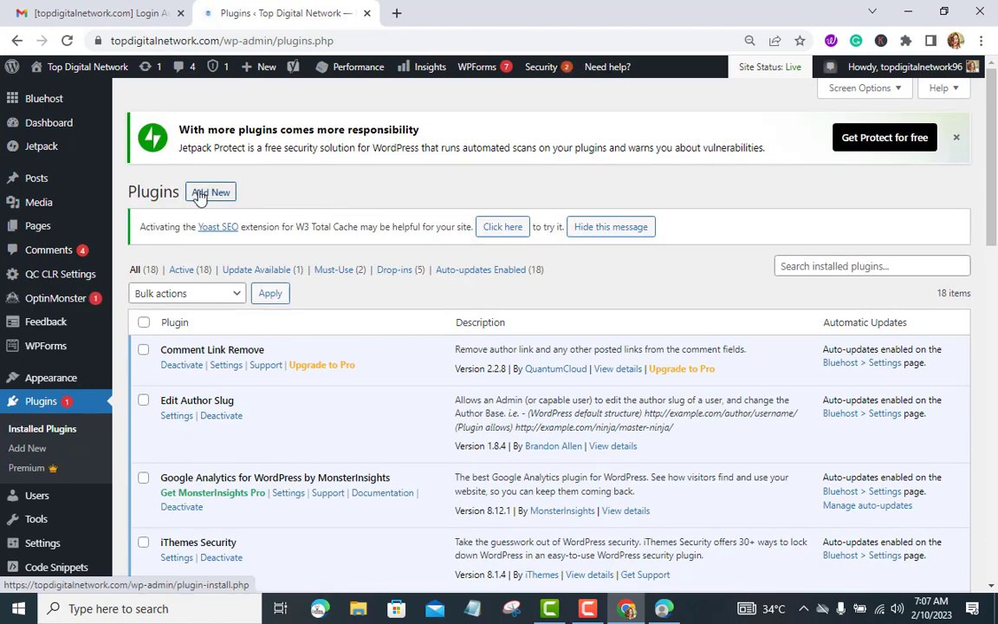
pyautogui.click(200, 197)
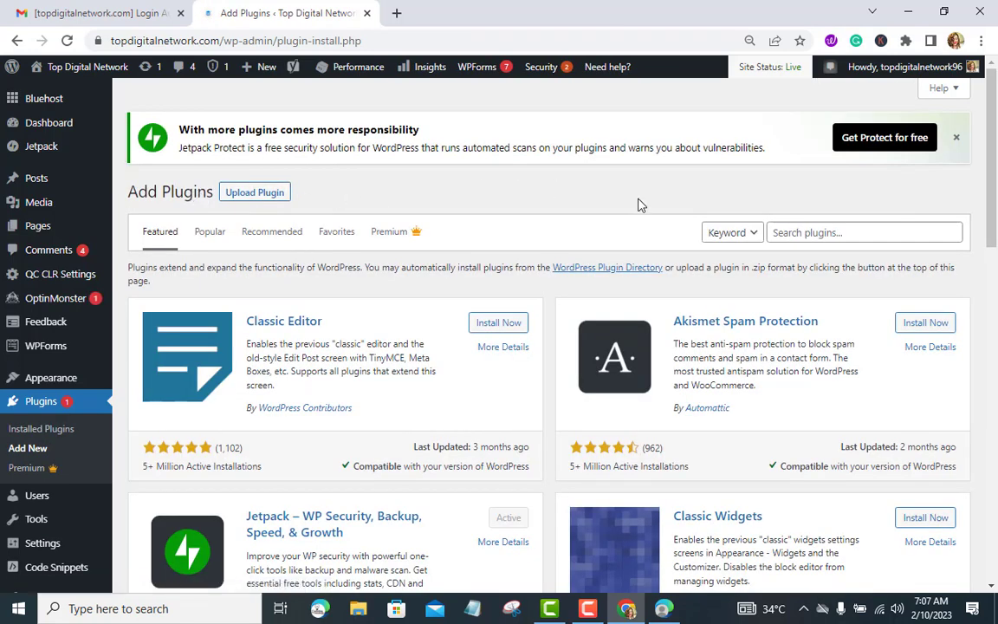
pyautogui.click(800, 232)
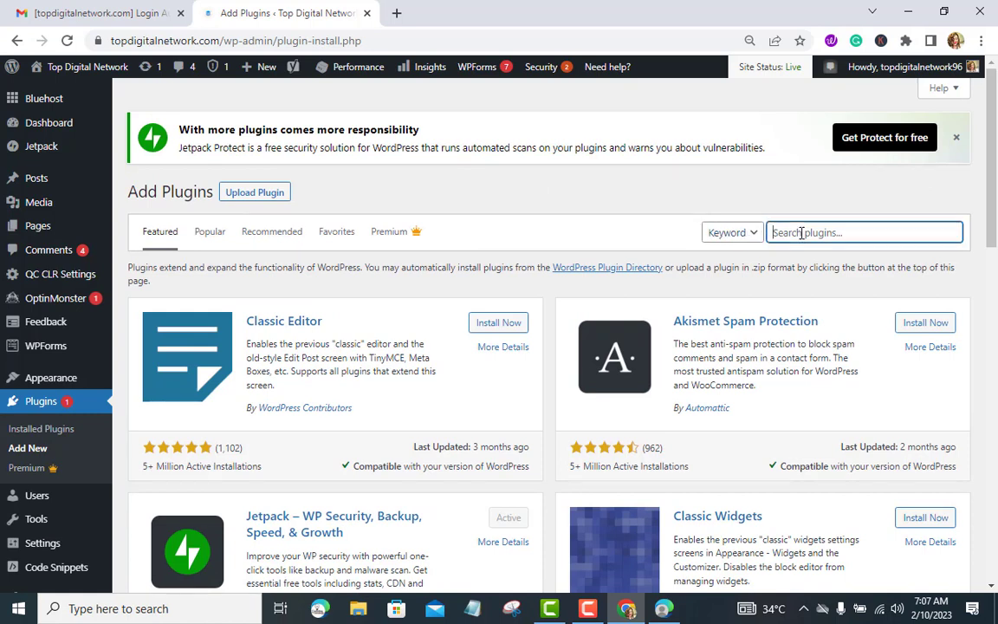
pyautogui.write('yoa')
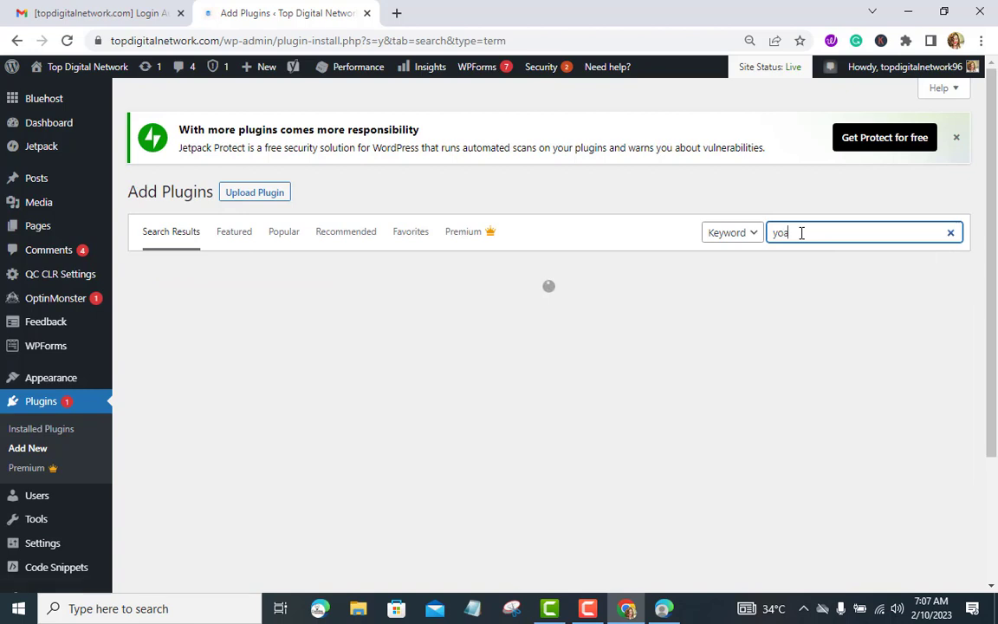
pyautogui.write('st')
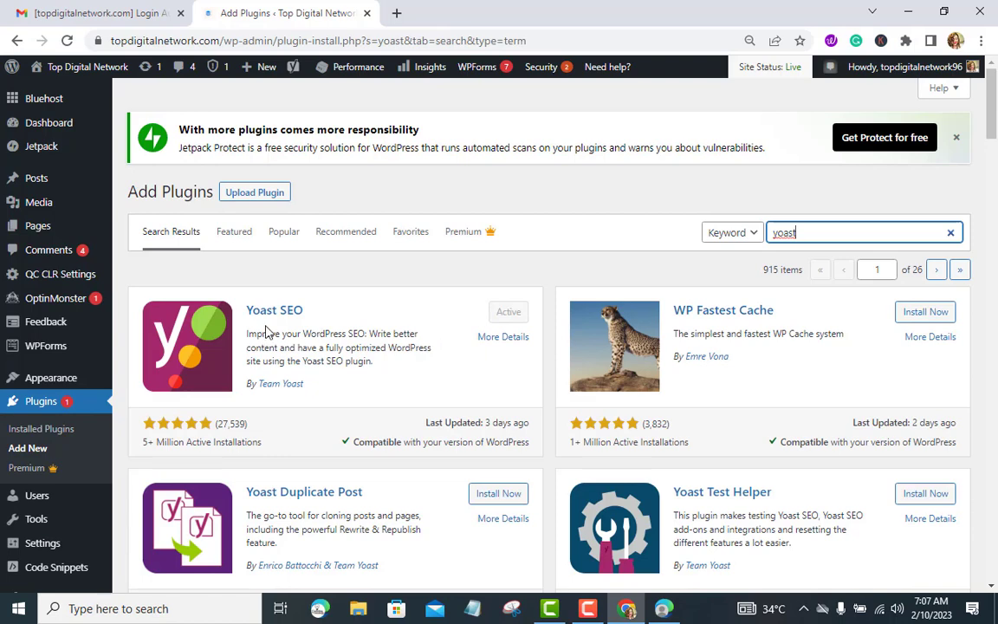
pyautogui.scroll(-1, 267, 339)
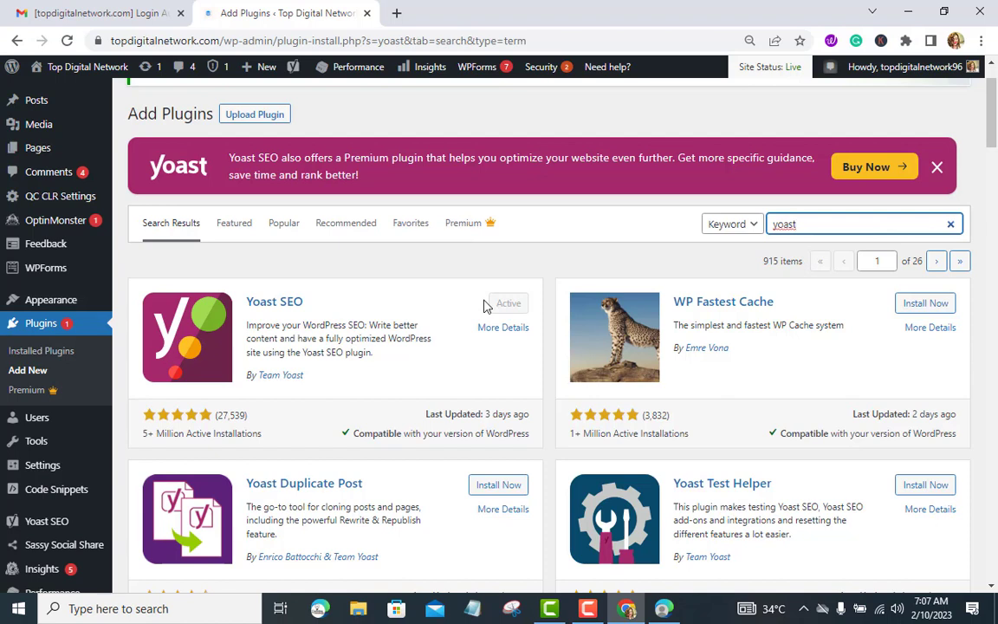
pyautogui.click(57, 353)
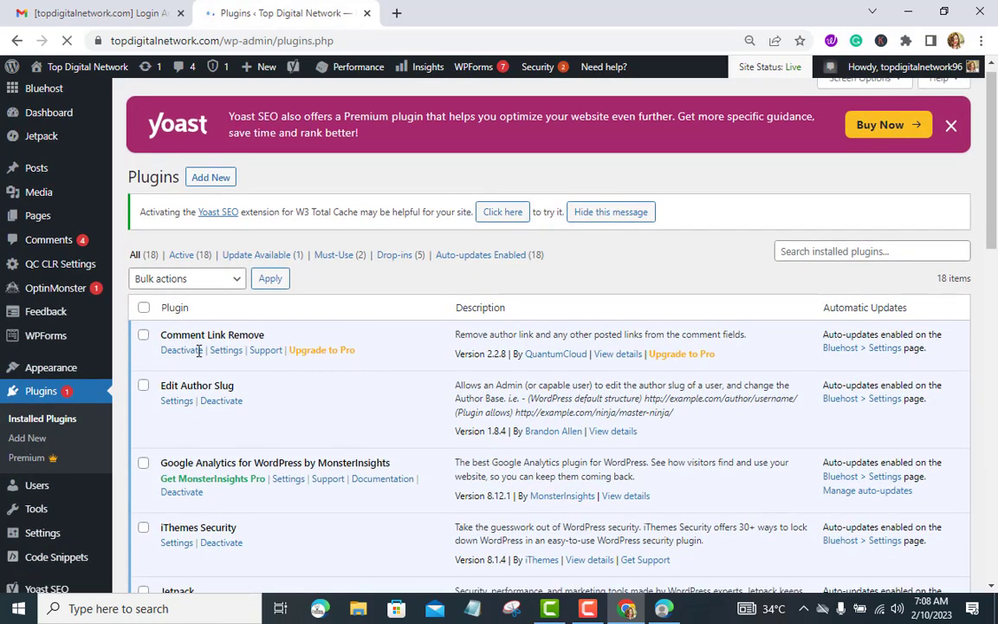
# Step: Scroll the plugins list down to Yoast SEO and open its Settings
pyautogui.scroll(-4, 198, 350)
pyautogui.scroll(-4, 198, 350)
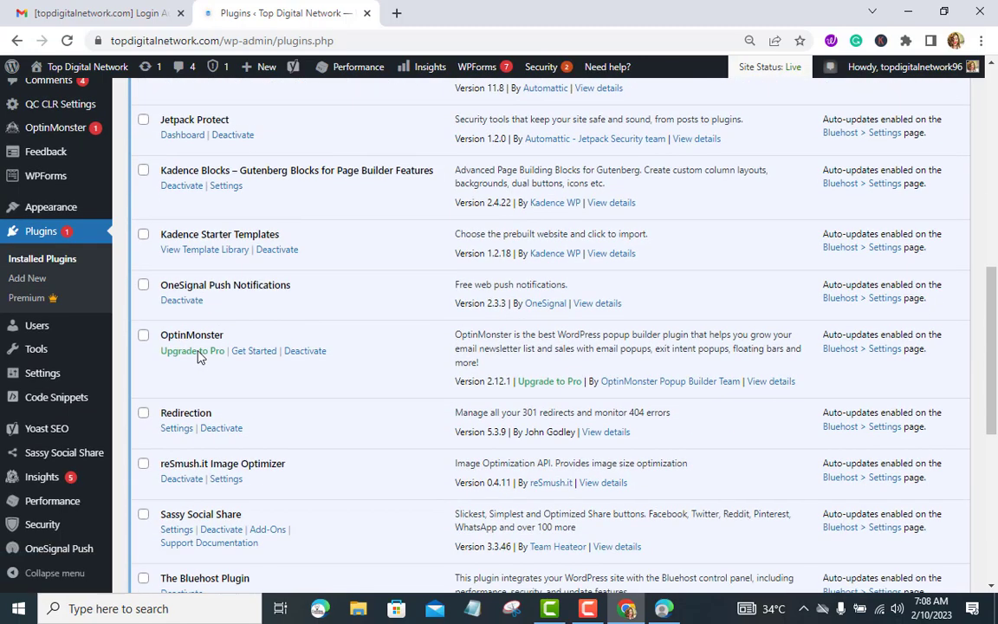
pyautogui.scroll(-4, 199, 355)
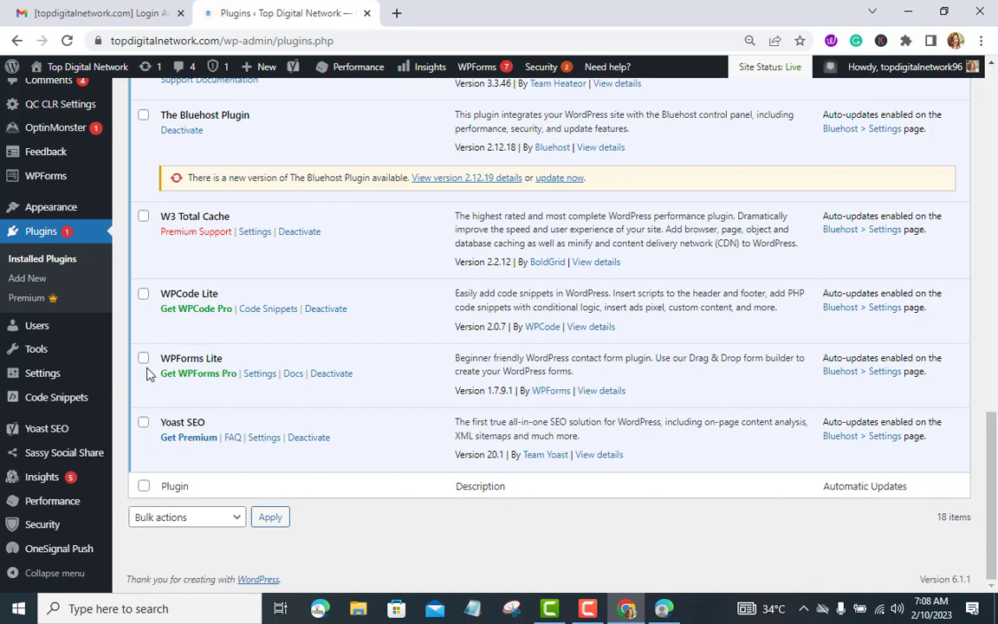
pyautogui.click(253, 439)
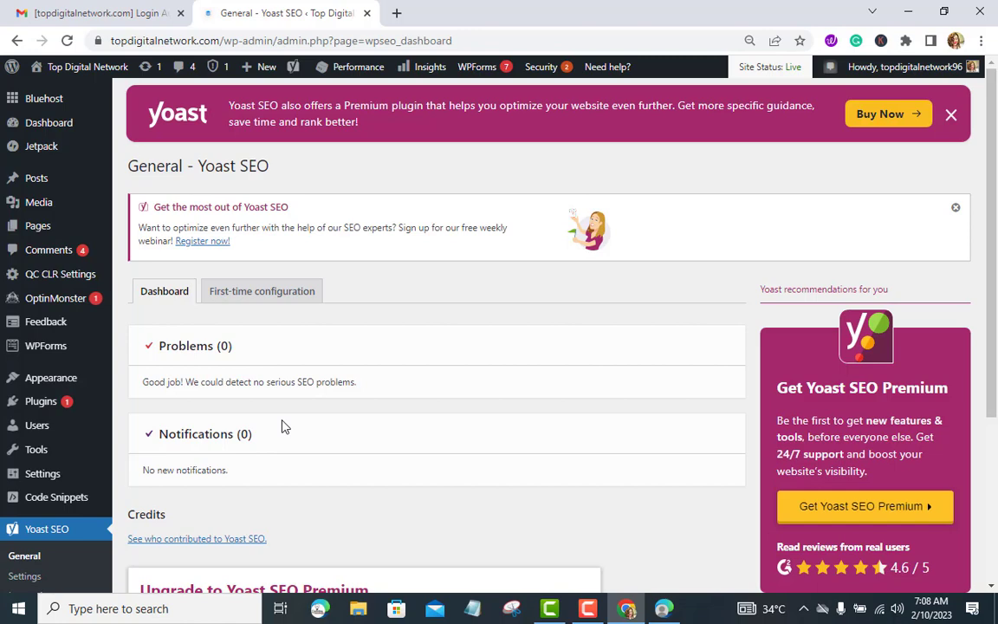
# Step: Switch to the First-time configuration tab and review its steps, including SEO data optimization
pyautogui.scroll(-5, 285, 426)
pyautogui.scroll(5, 285, 426)
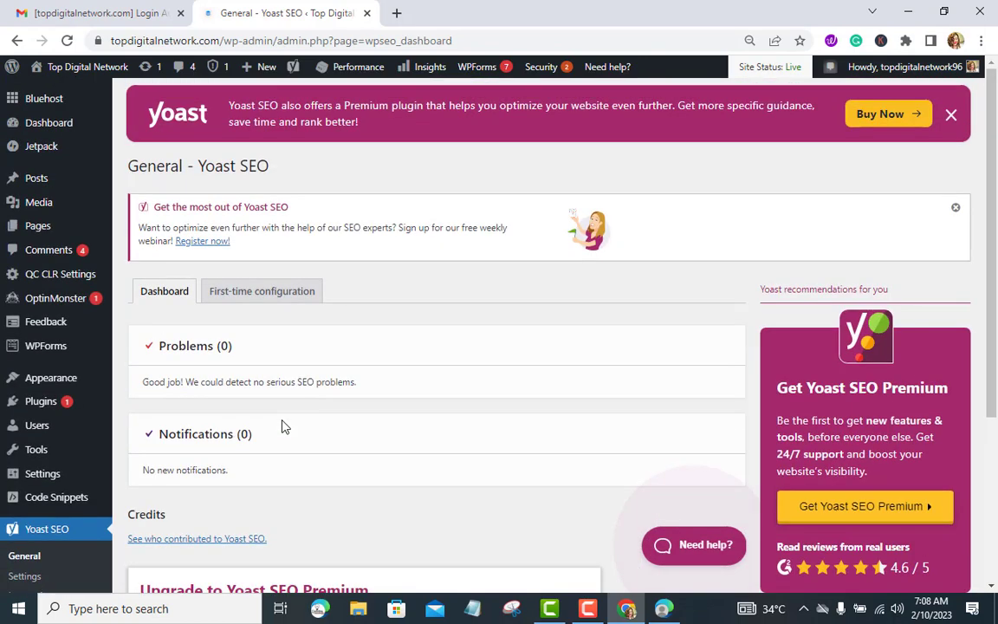
pyautogui.click(278, 295)
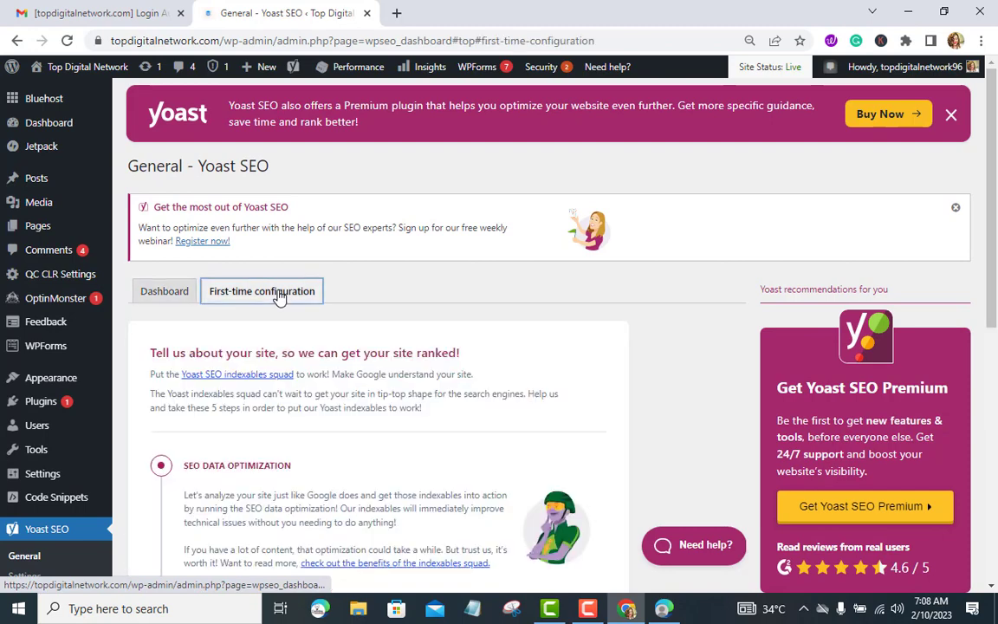
pyautogui.scroll(-3, 229, 326)
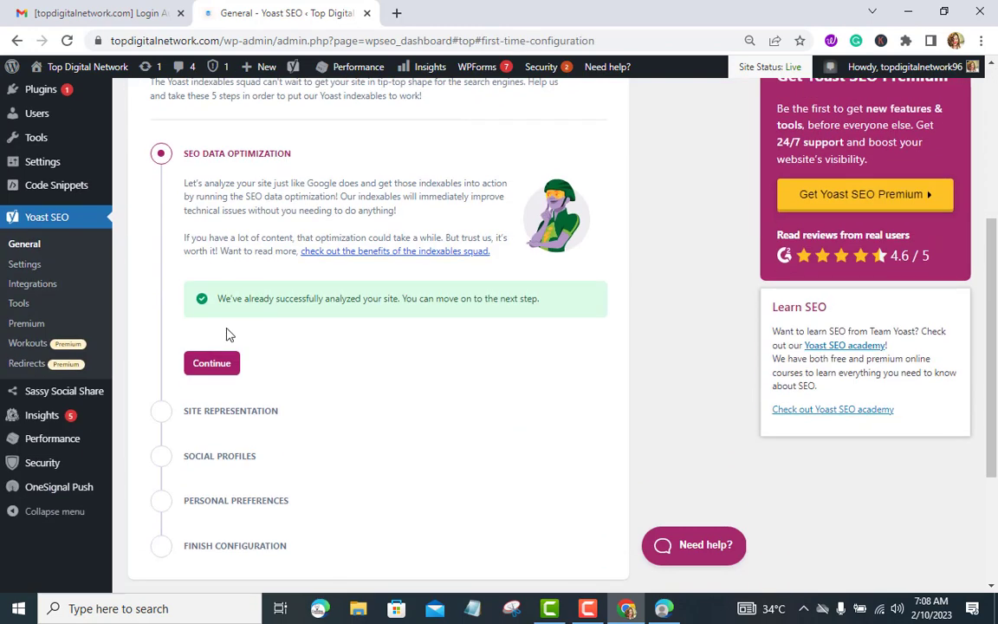
pyautogui.scroll(-3, 228, 335)
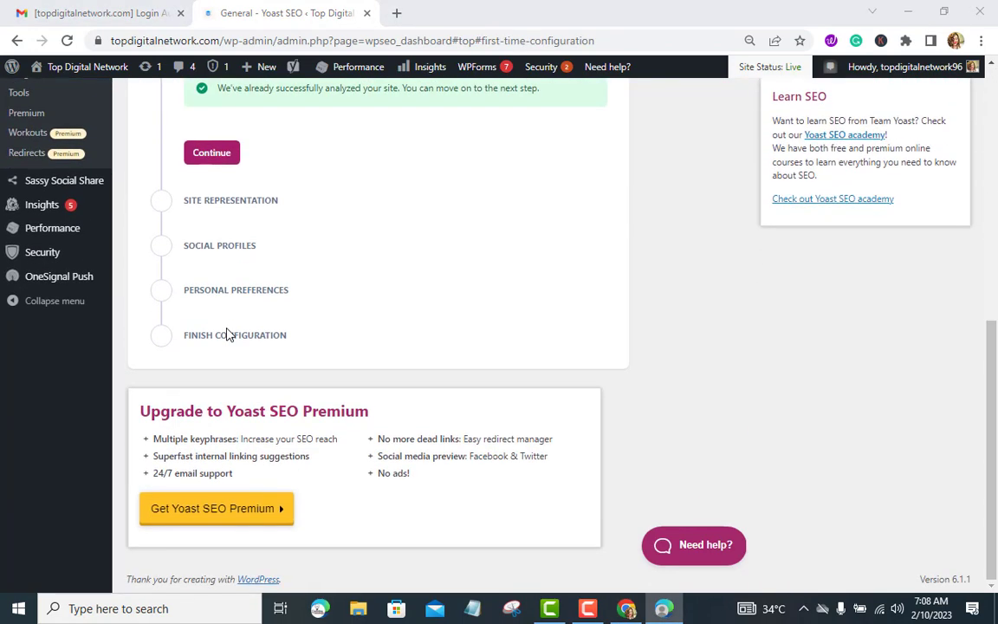
pyautogui.scroll(3, 187, 335)
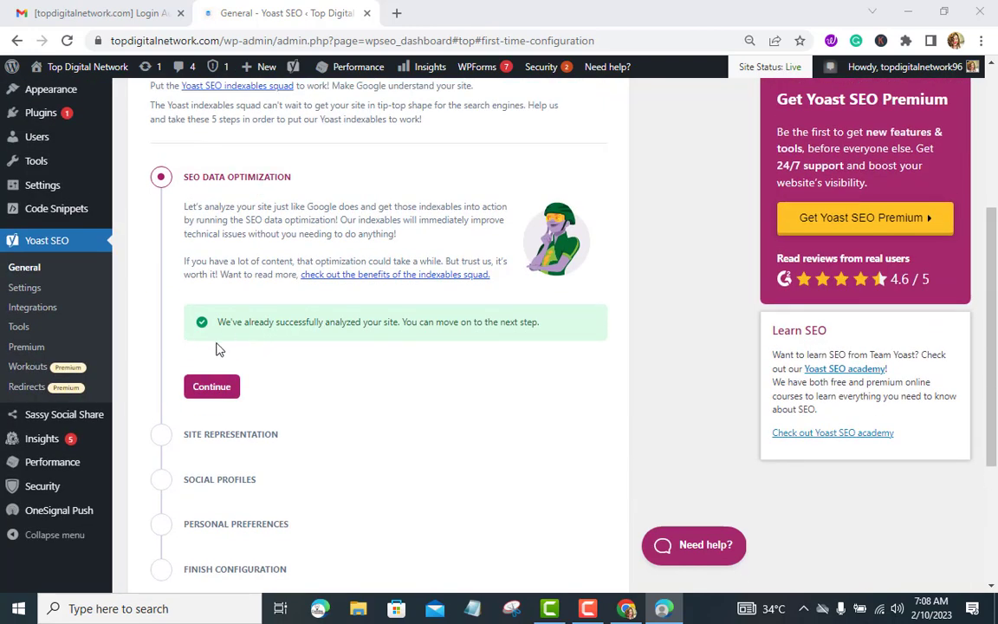
pyautogui.scroll(-1, 217, 350)
pyautogui.scroll(-2, 254, 346)
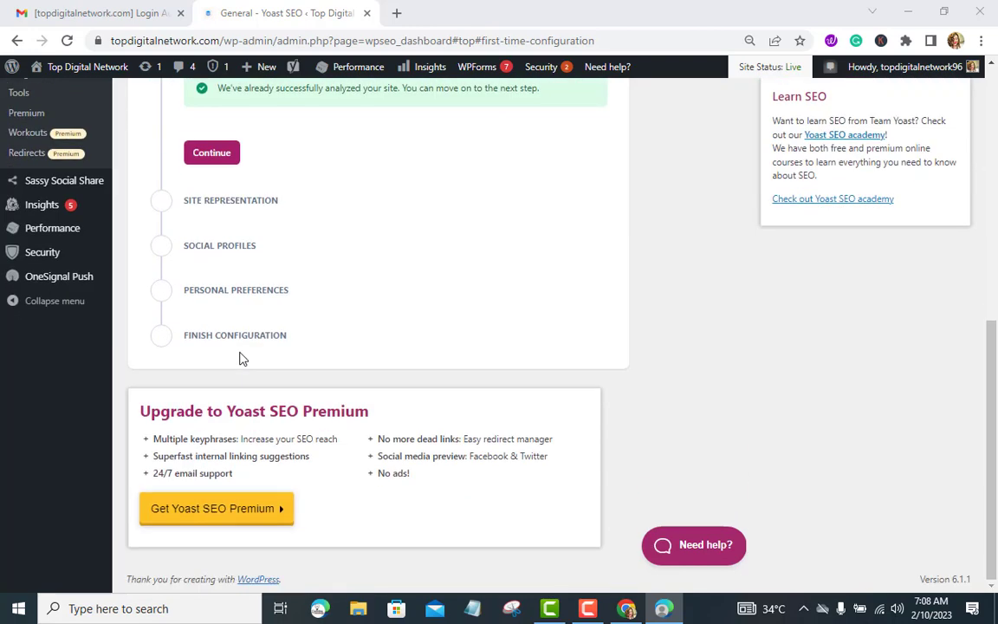
pyautogui.scroll(2, 120, 320)
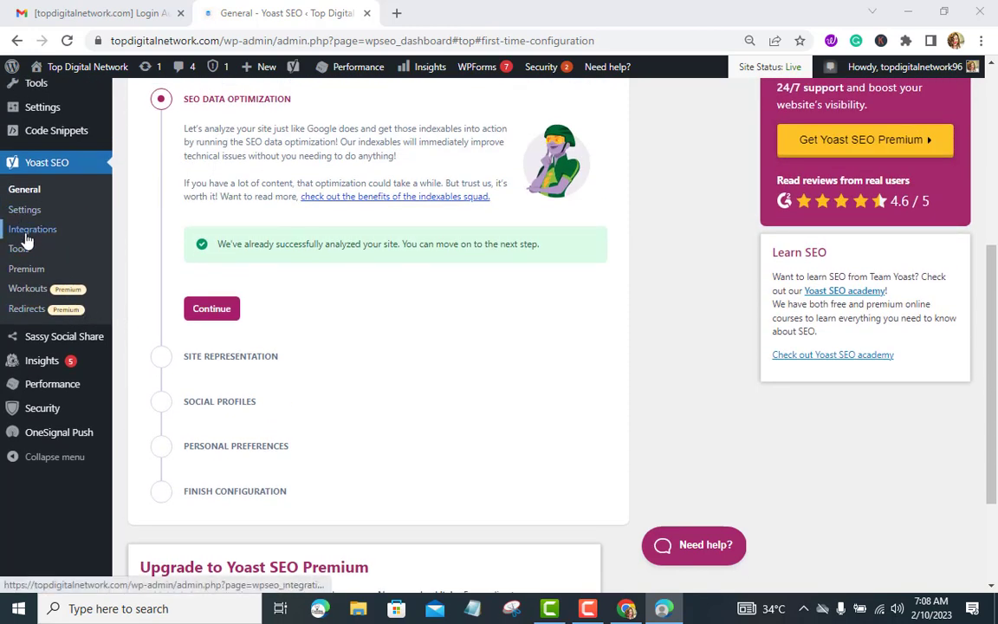
pyautogui.click(27, 239)
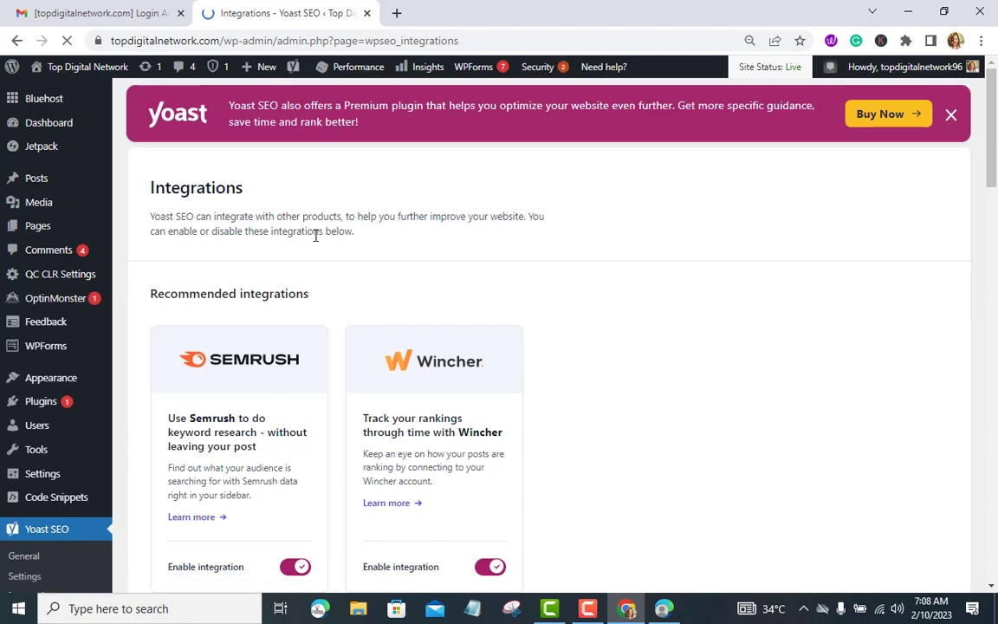
pyautogui.scroll(-4, 322, 245)
pyautogui.scroll(-6, 322, 245)
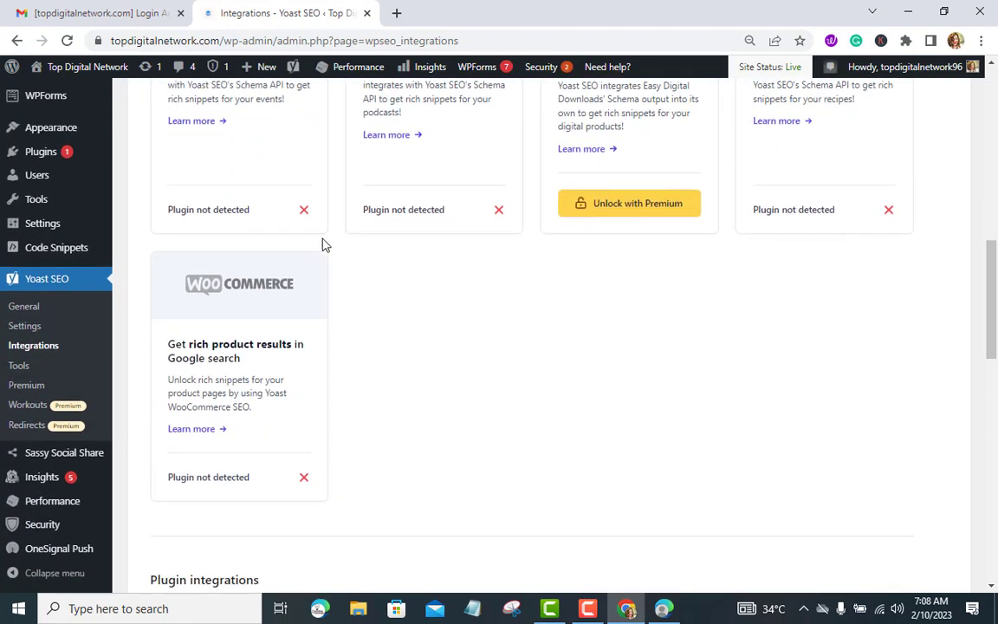
pyautogui.scroll(-4, 345, 292)
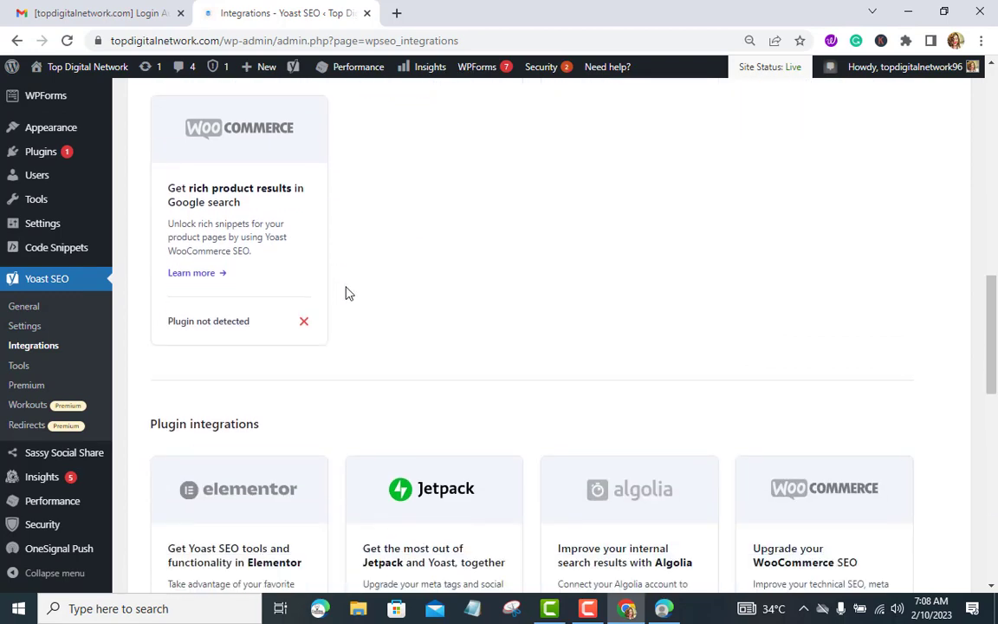
pyautogui.scroll(-2, 344, 292)
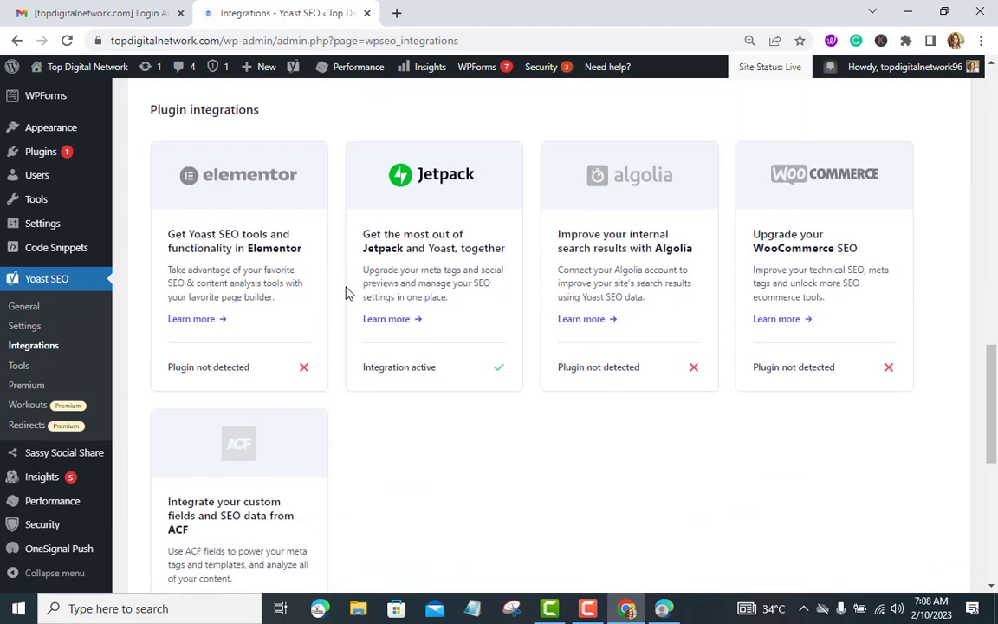
pyautogui.scroll(-2, 344, 291)
pyautogui.scroll(-2, 345, 292)
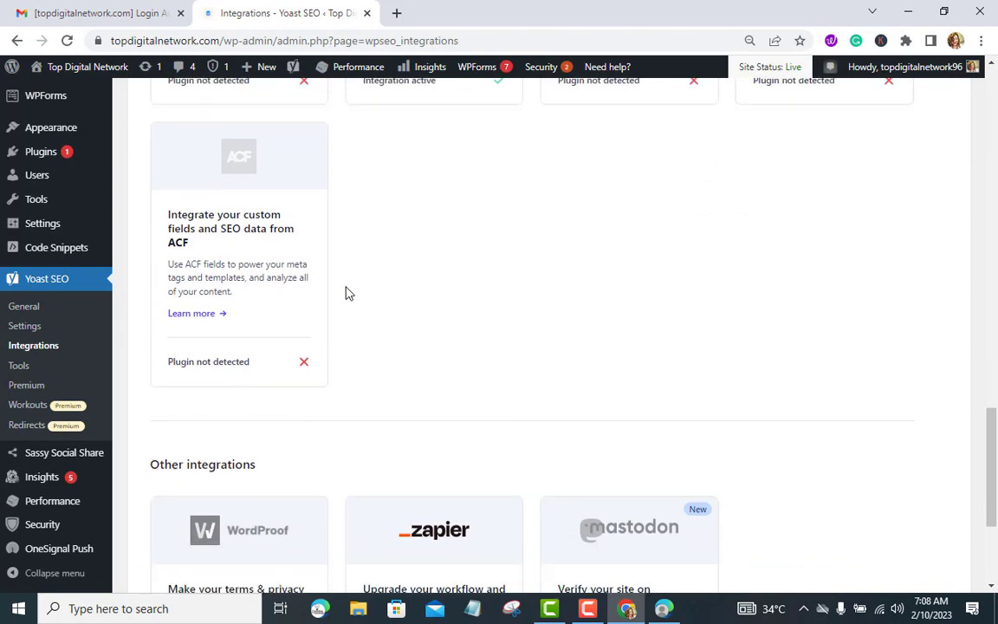
pyautogui.scroll(-3, 345, 292)
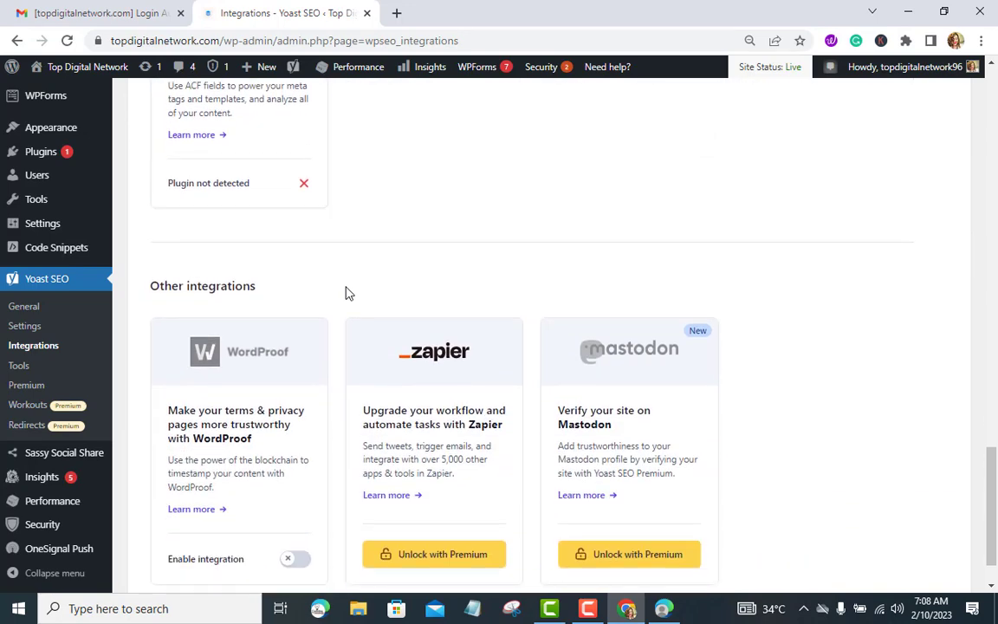
pyautogui.scroll(8, 344, 291)
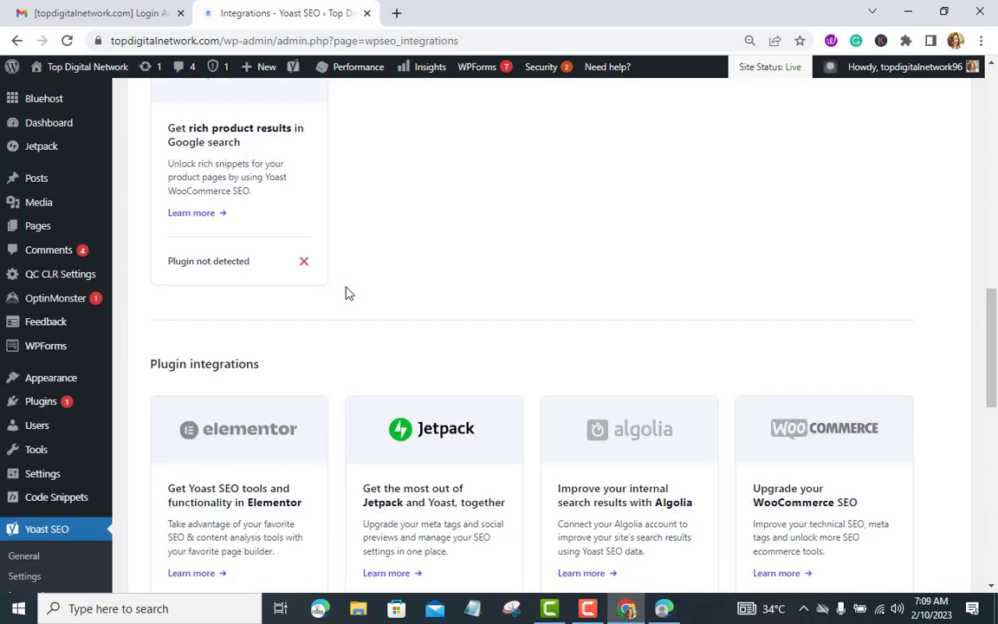
pyautogui.scroll(4, 345, 292)
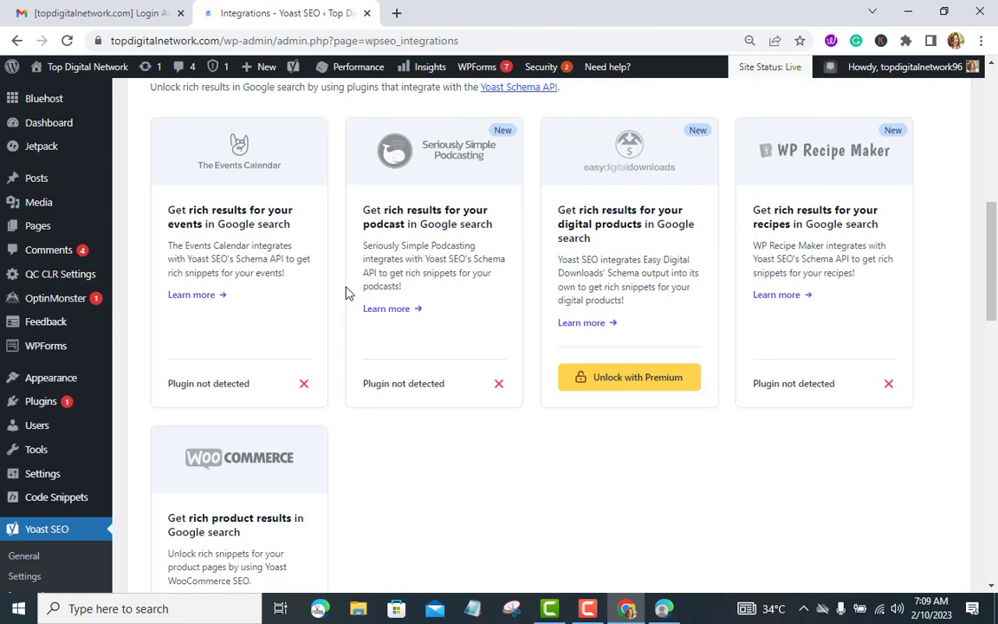
pyautogui.scroll(8, 344, 292)
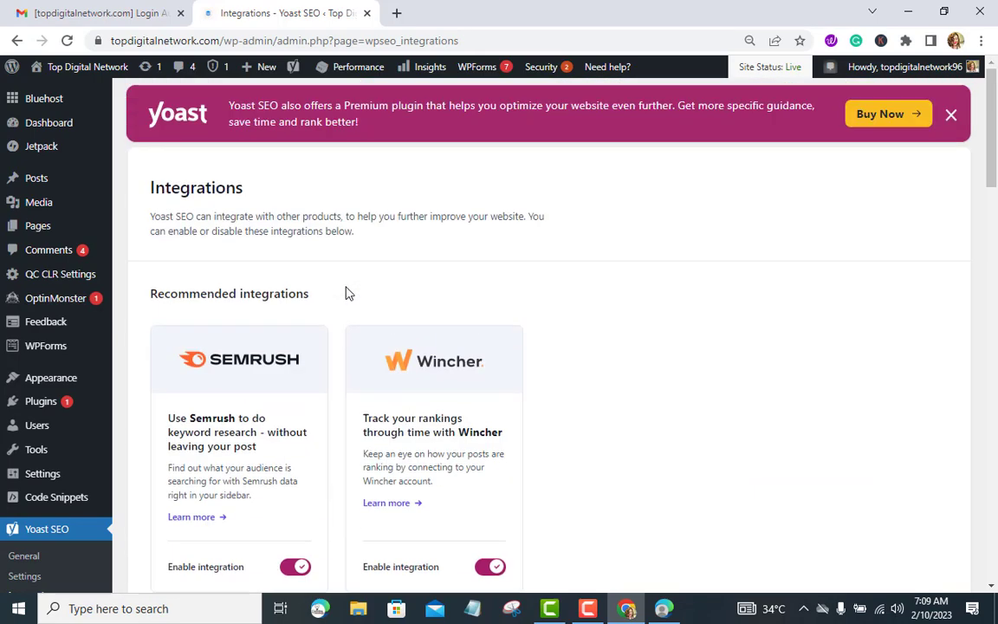
pyautogui.scroll(-3, 63, 423)
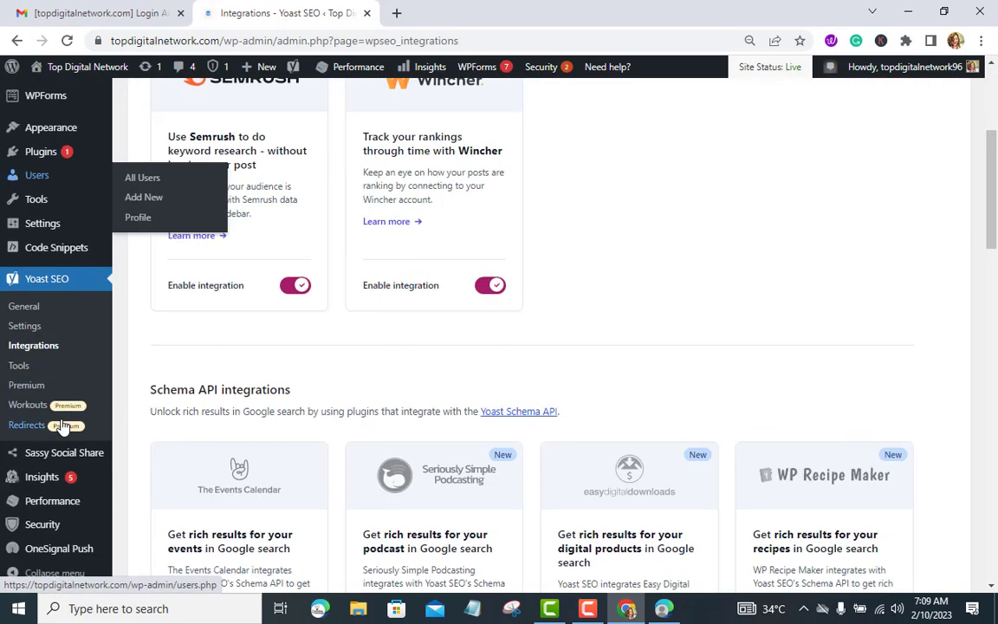
# Step: Open the Yoast SEO General dashboard and finish the three-slide welcome tour
pyautogui.click(25, 307)
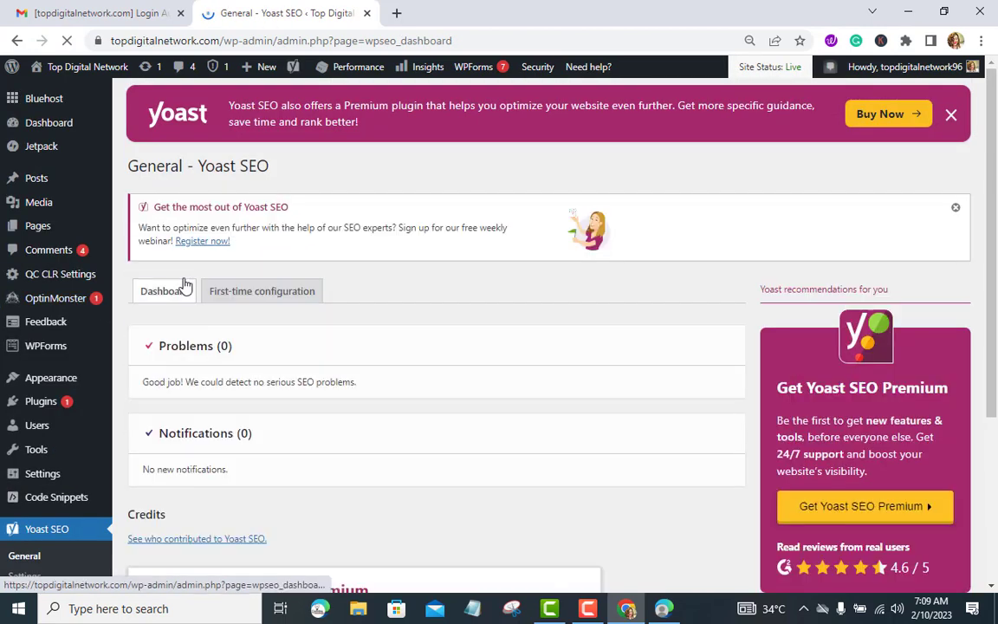
pyautogui.scroll(-3, 161, 303)
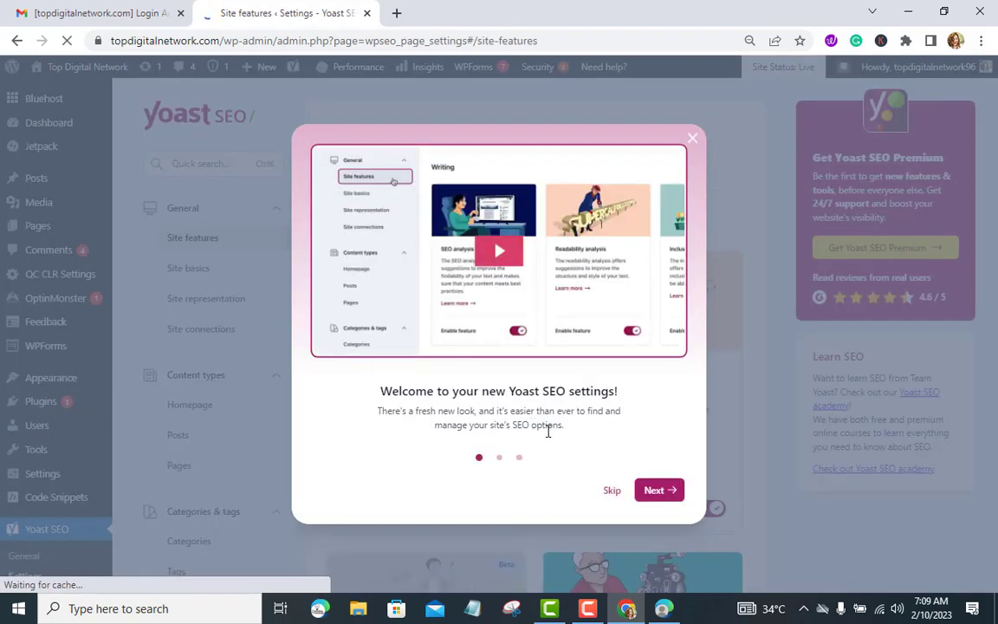
pyautogui.click(647, 491)
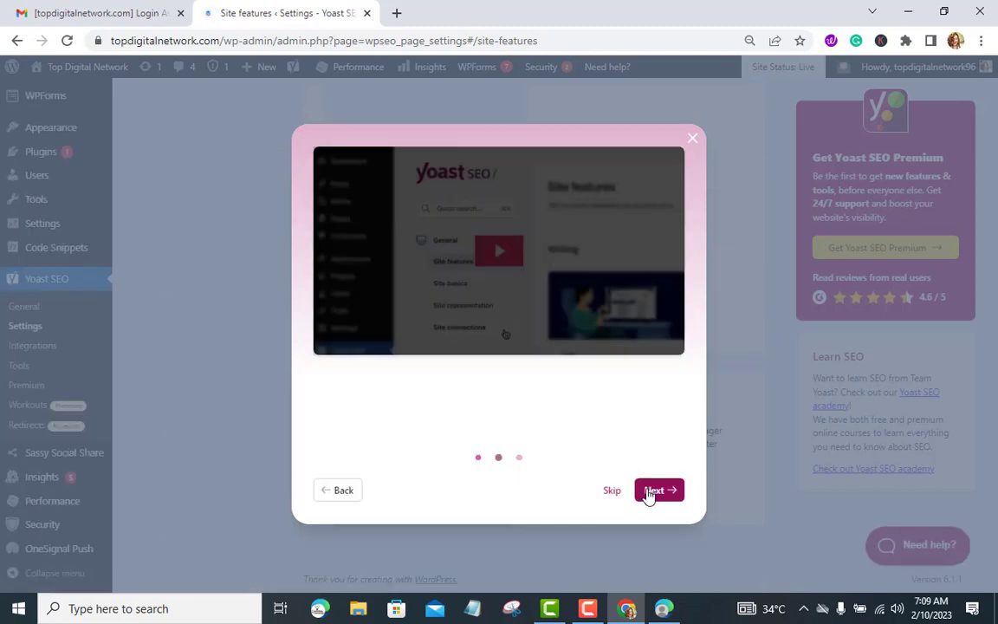
pyautogui.click(652, 490)
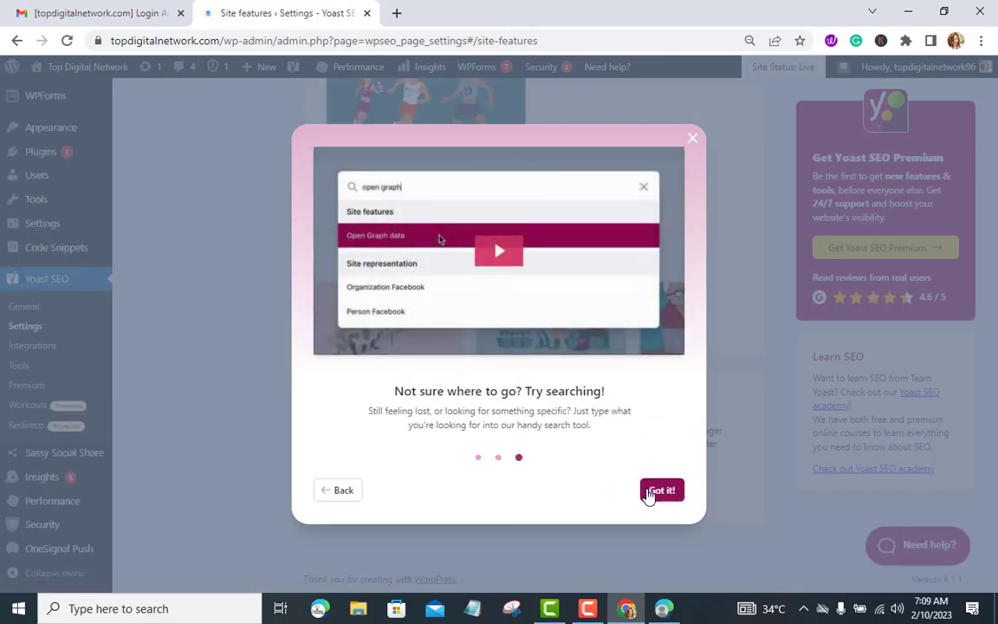
pyautogui.click(661, 490)
# Step: Go to the Yoast SEO Tools page listing Import and Export and Bulk editor
pyautogui.scroll(6, 280, 388)
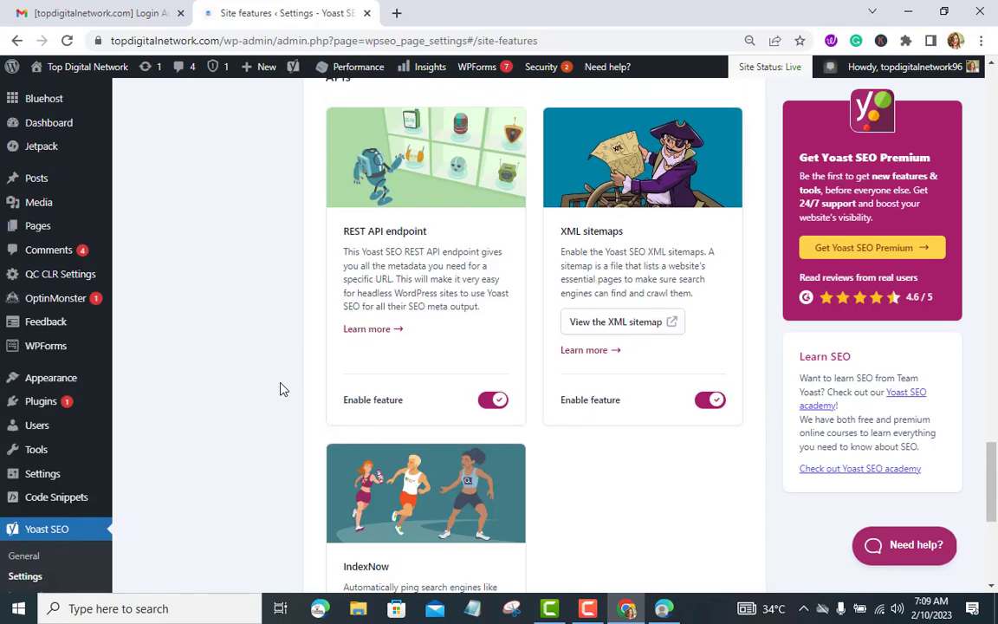
pyautogui.scroll(-6, 280, 389)
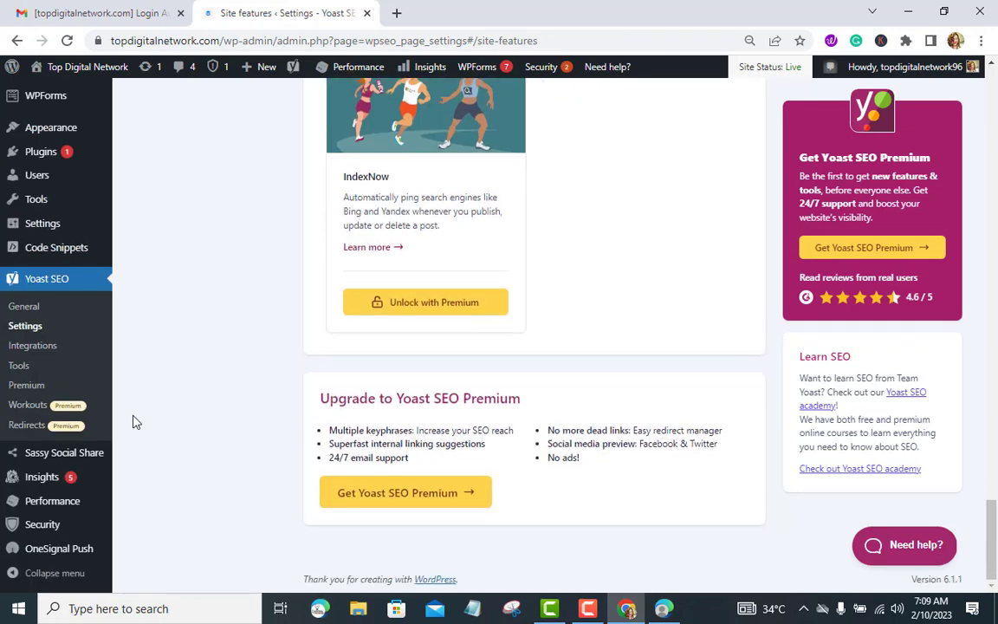
pyautogui.click(19, 365)
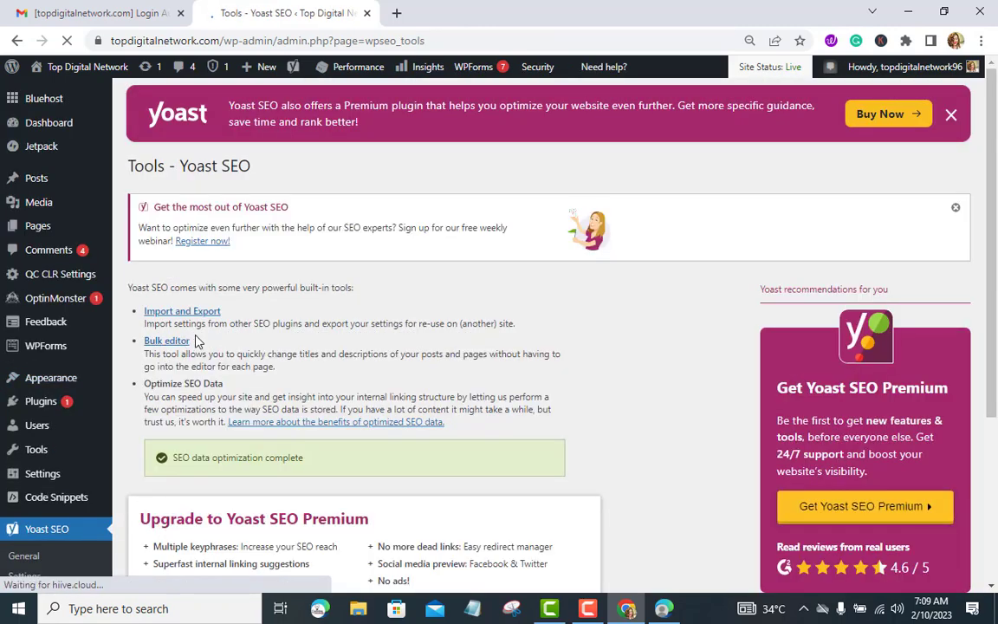
pyautogui.scroll(-2, 195, 341)
pyautogui.scroll(2, 196, 335)
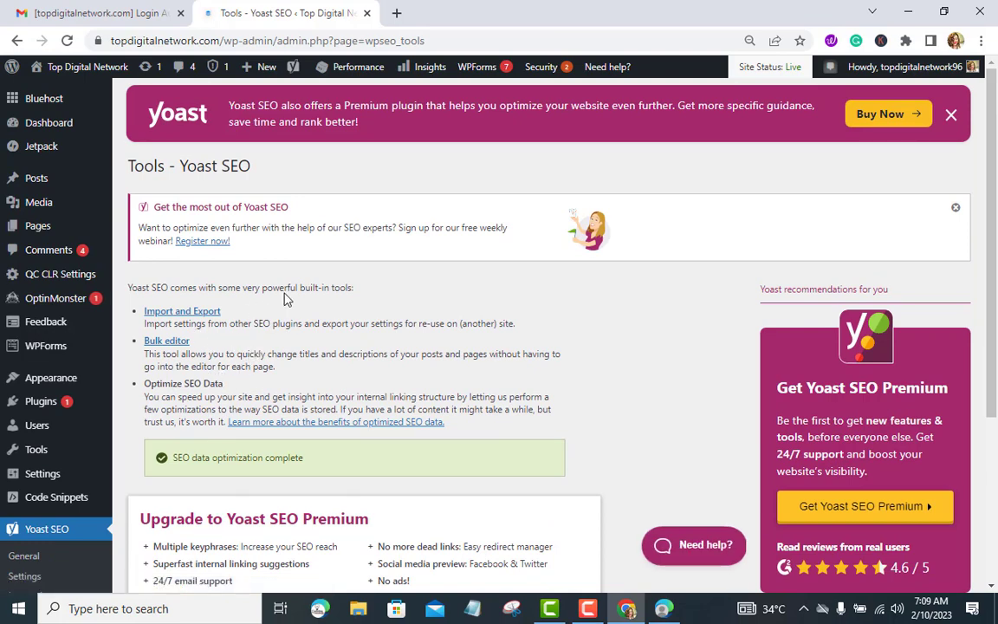
pyautogui.scroll(-3, 528, 338)
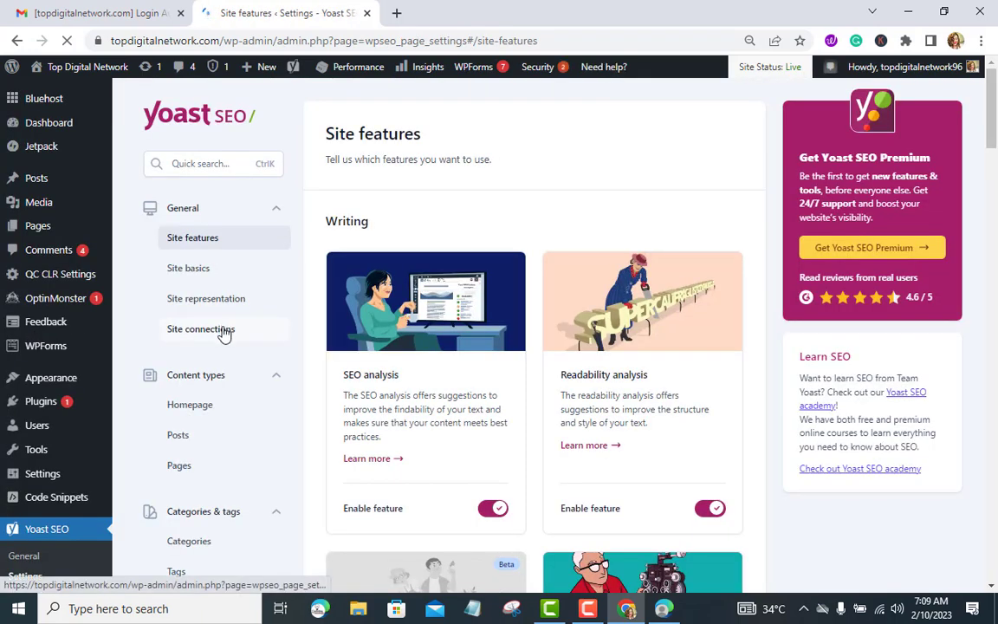
# Step: Open Advanced > Site connections in the Yoast settings, then switch to Microsoft Edge
pyautogui.scroll(-3, 207, 246)
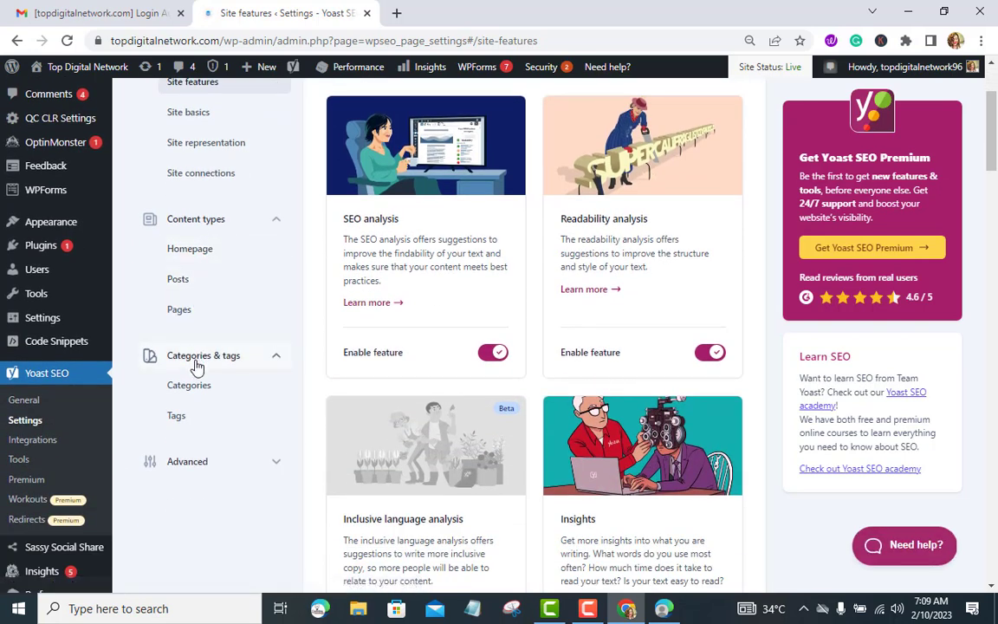
pyautogui.click(277, 461)
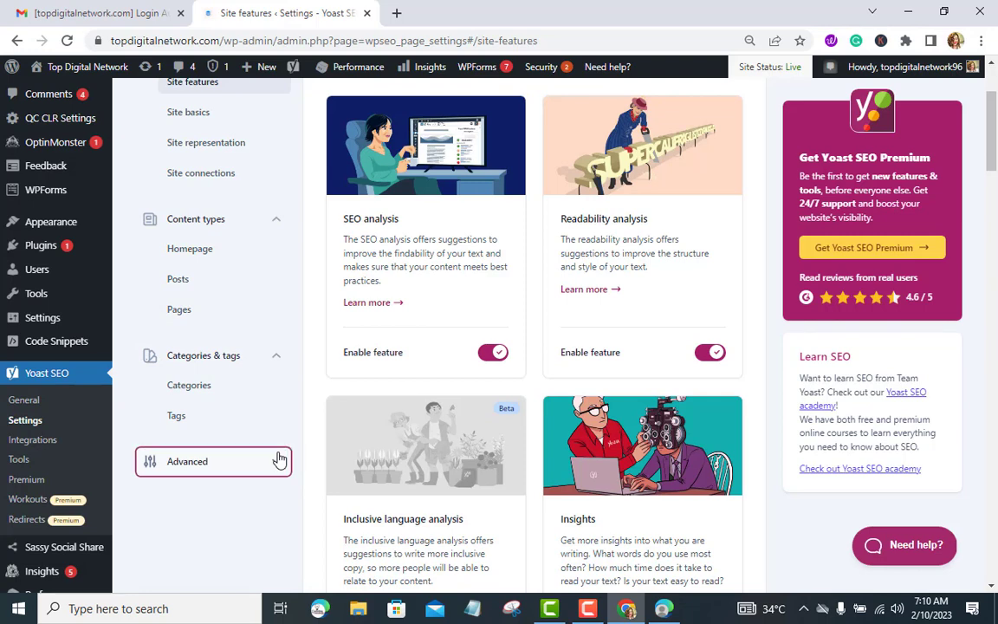
pyautogui.scroll(-4, 259, 451)
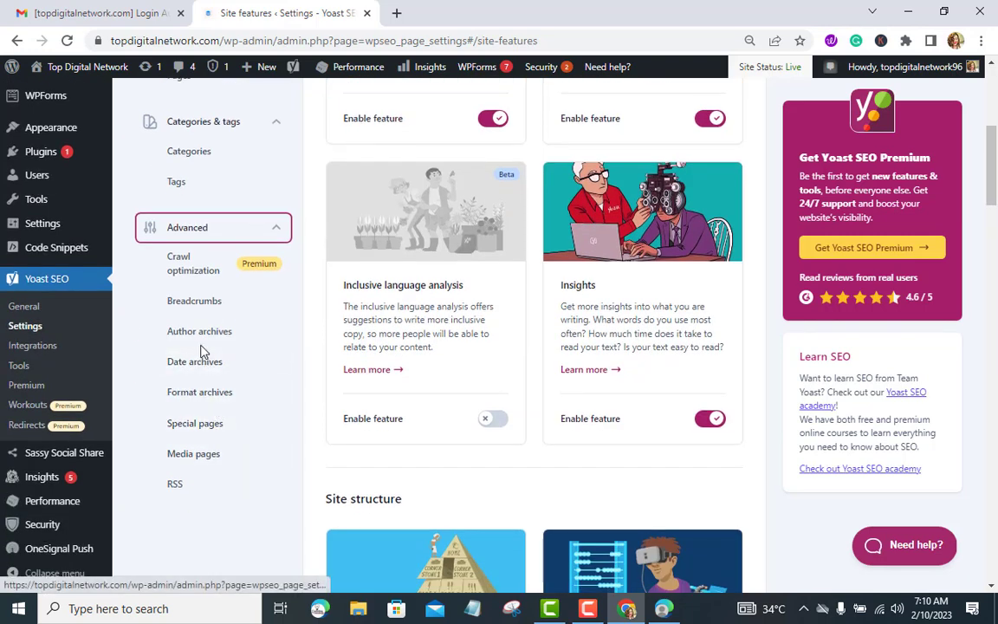
pyautogui.scroll(4, 218, 438)
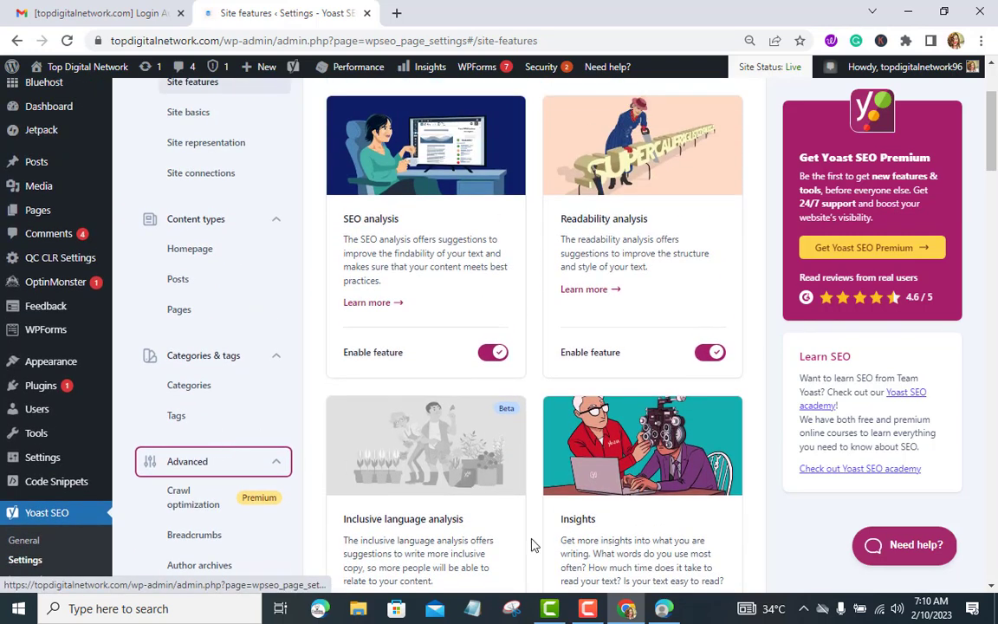
pyautogui.click(589, 609)
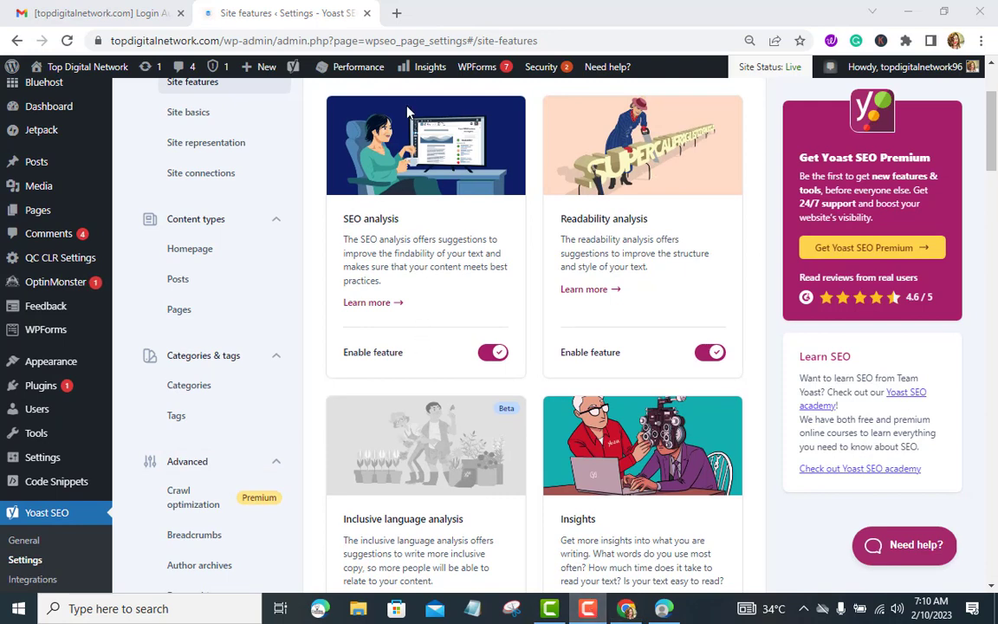
pyautogui.scroll(3, 395, 90)
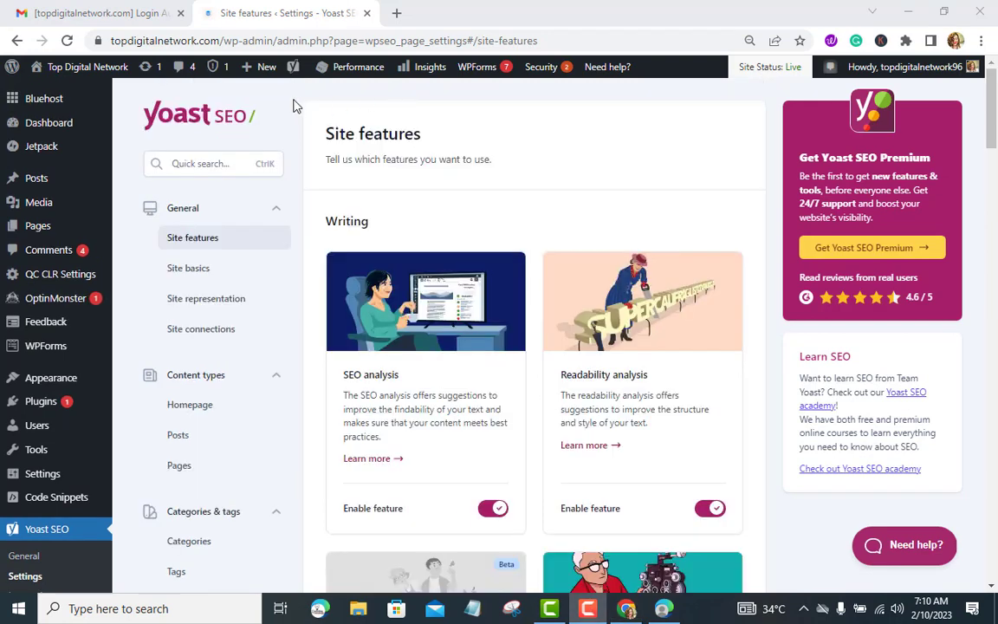
pyautogui.click(215, 340)
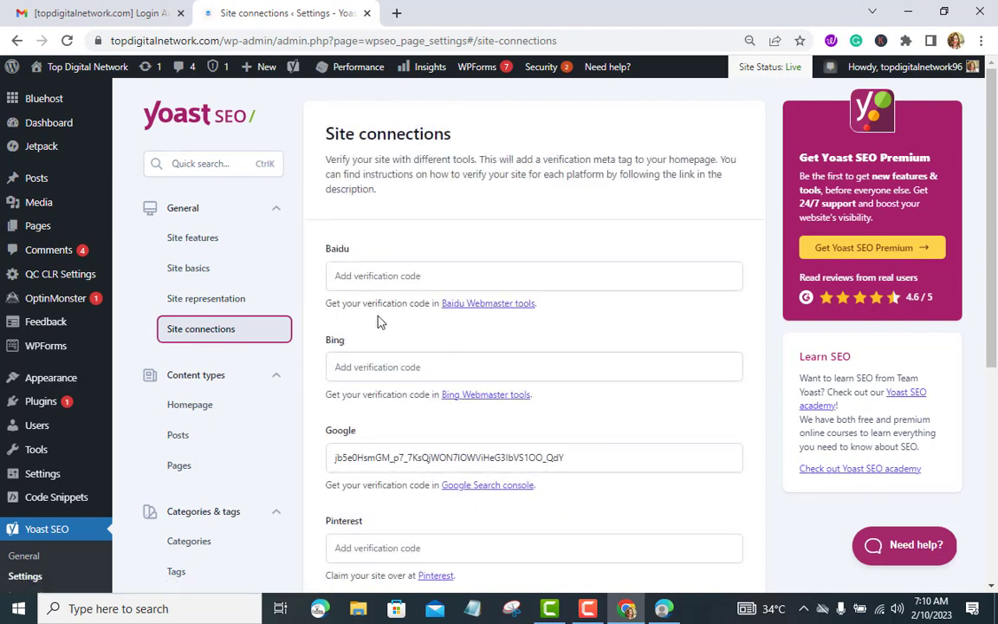
pyautogui.click(662, 609)
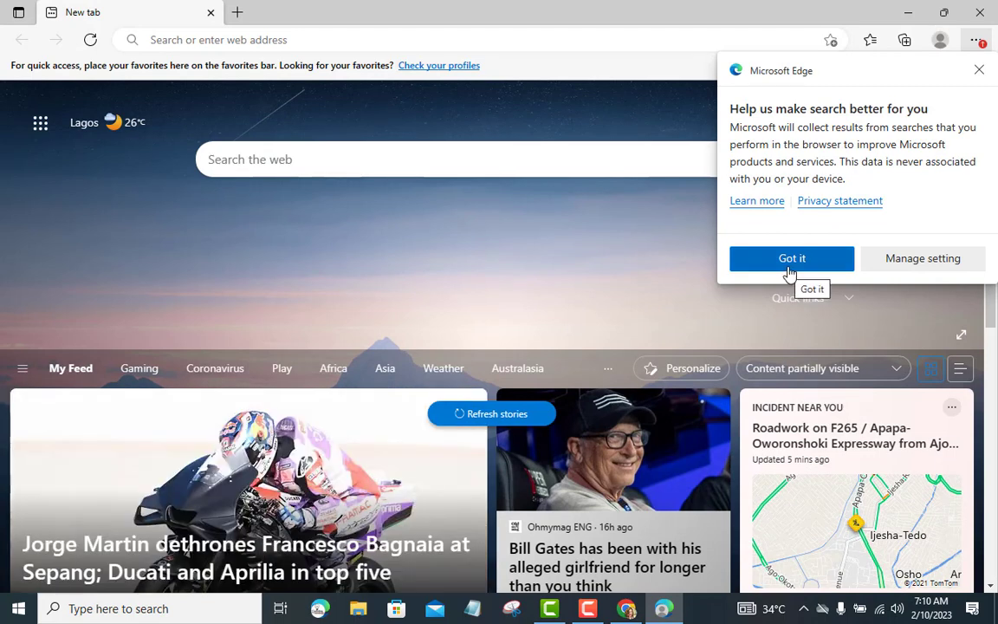
# Step: Dismiss Edge's search notice and search the web for 'bing webmaster tools'
pyautogui.click(788, 273)
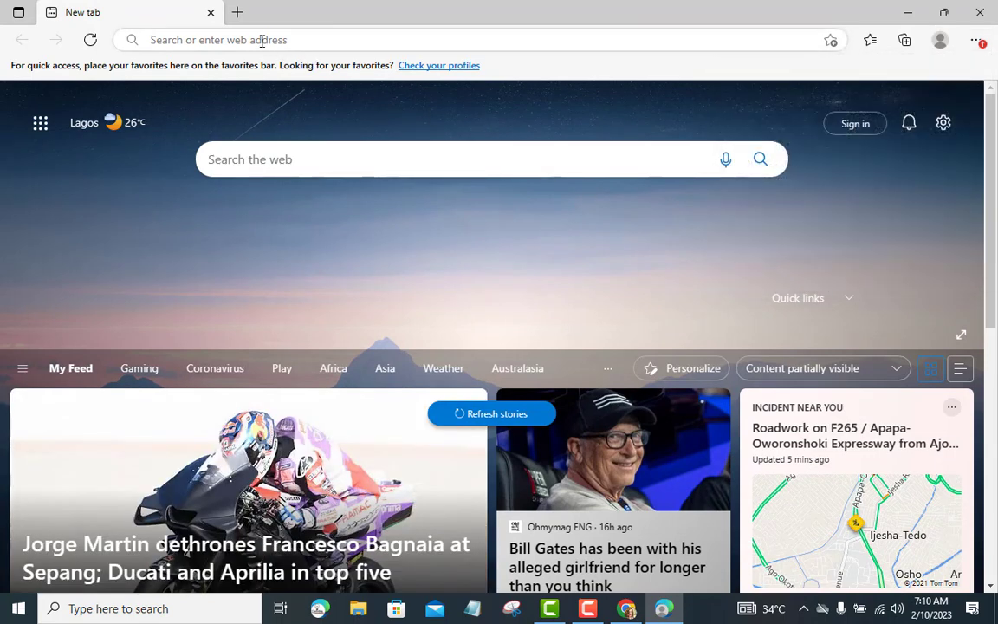
pyautogui.click(306, 164)
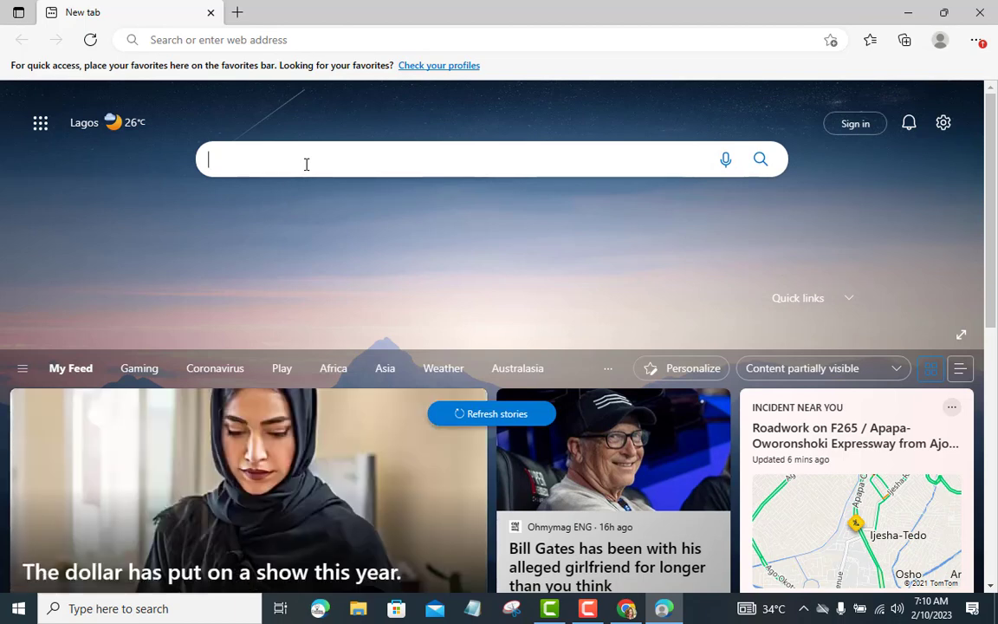
pyautogui.write('bing')
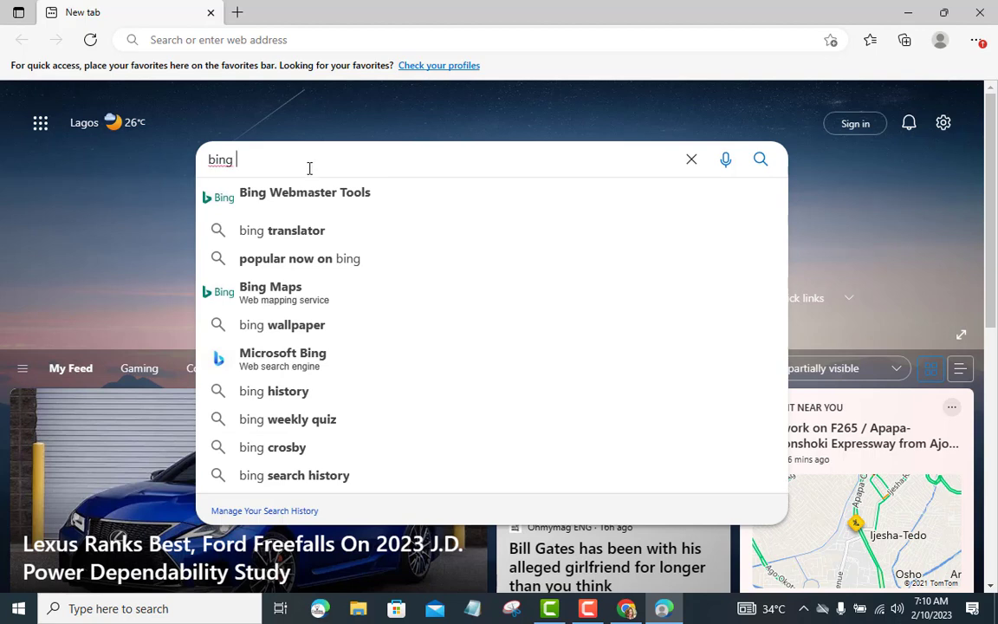
pyautogui.click(312, 199)
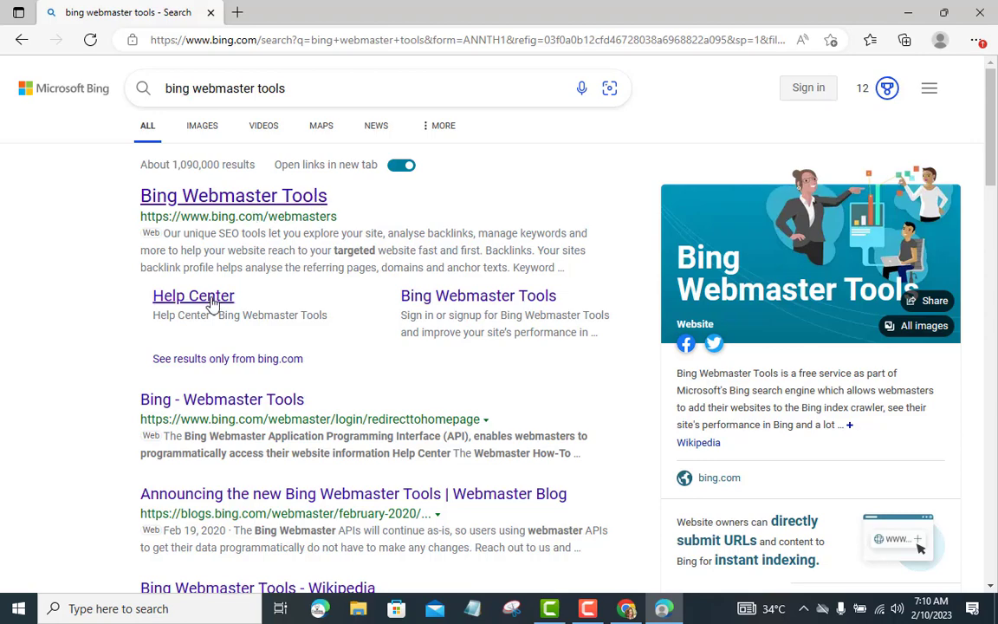
pyautogui.scroll(-3, 214, 305)
pyautogui.scroll(3, 260, 217)
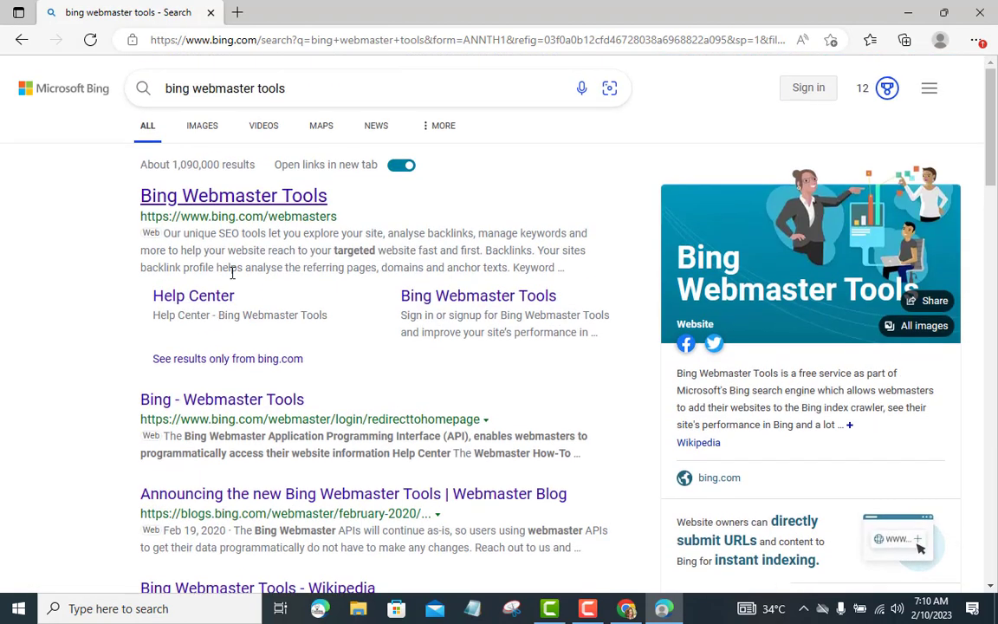
pyautogui.click(259, 201)
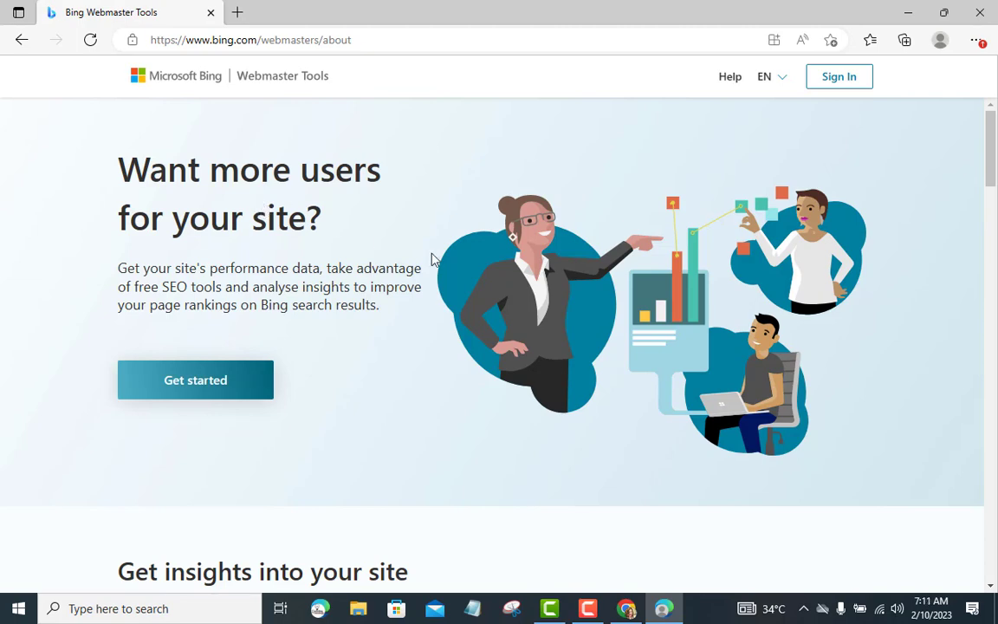
pyautogui.scroll(-6, 432, 269)
pyautogui.scroll(-8, 432, 281)
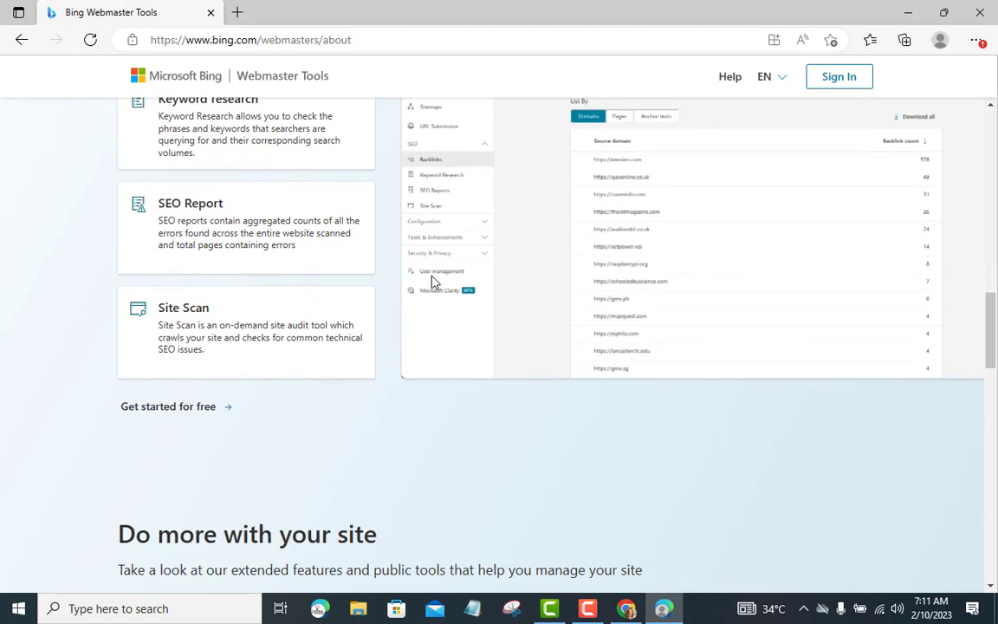
pyautogui.scroll(-4, 433, 280)
pyautogui.scroll(-6, 428, 284)
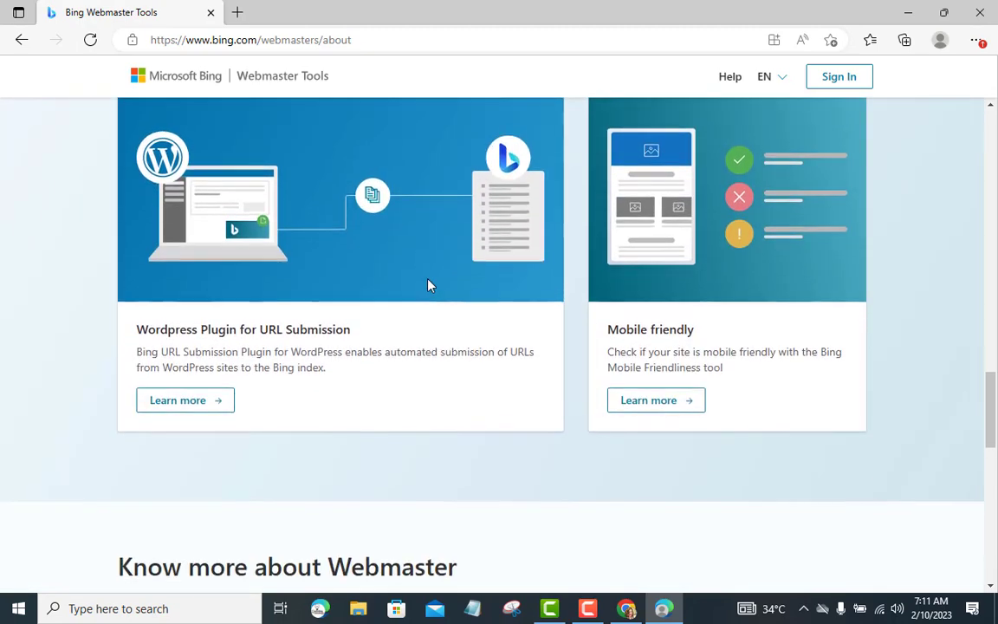
pyautogui.scroll(-5, 428, 285)
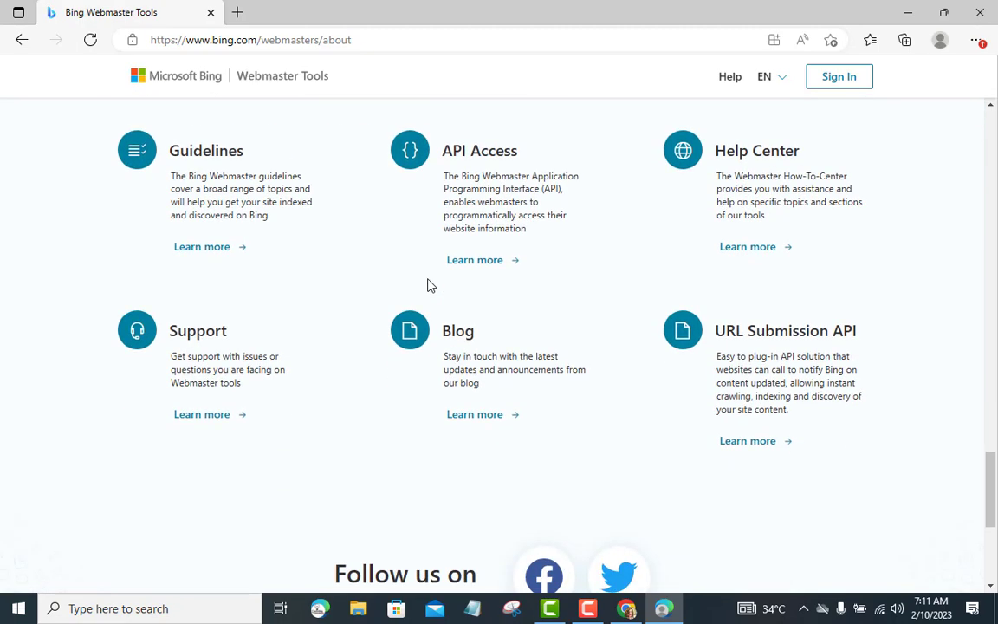
pyautogui.scroll(15, 428, 285)
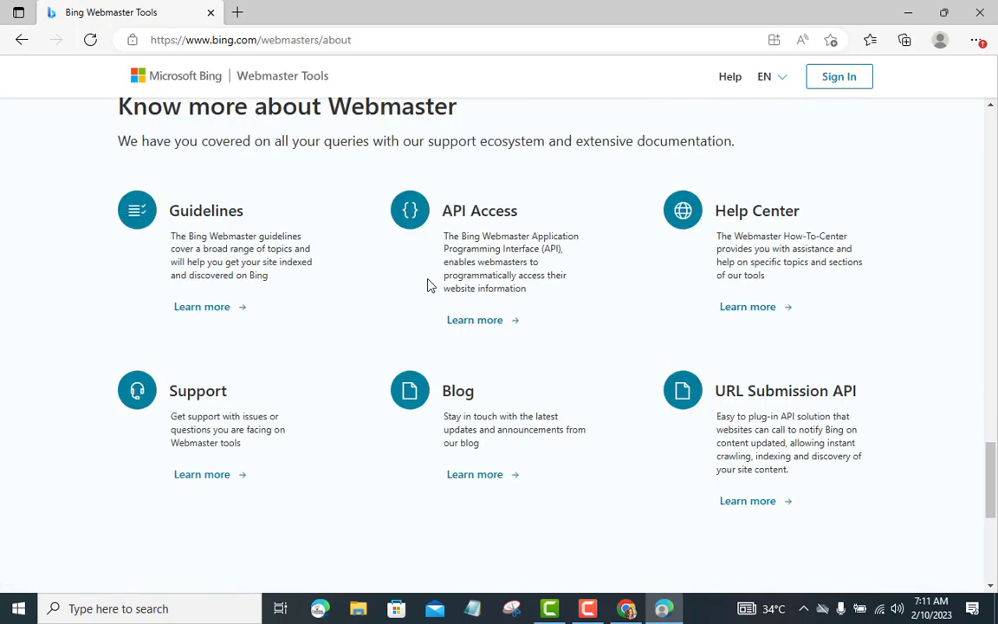
pyautogui.scroll(8, 427, 285)
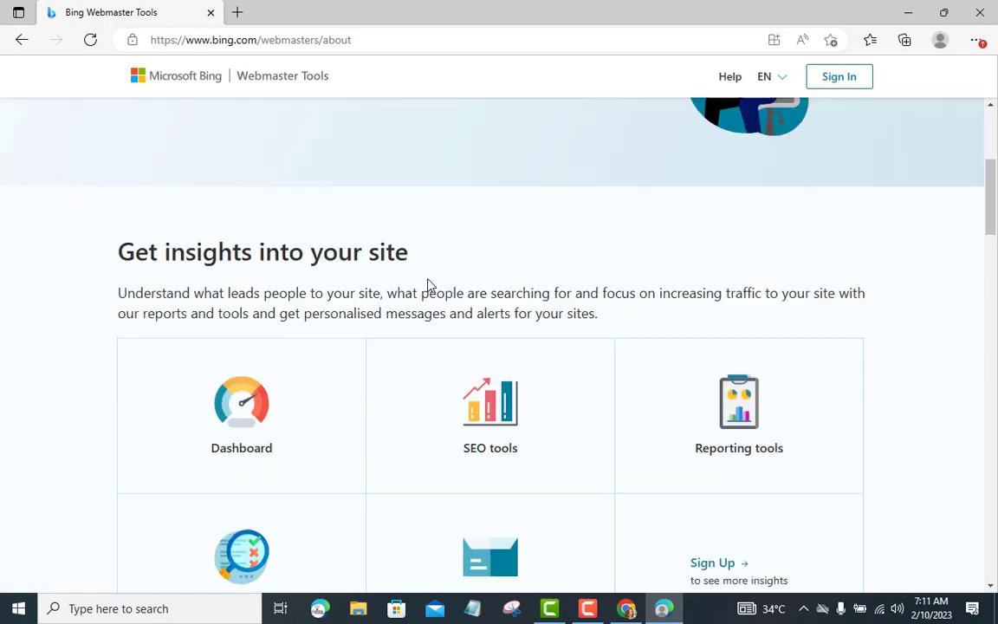
# Step: Start the Bing Webmaster Tools sign-in with Google and submit the account's e-mail address
pyautogui.click(230, 274)
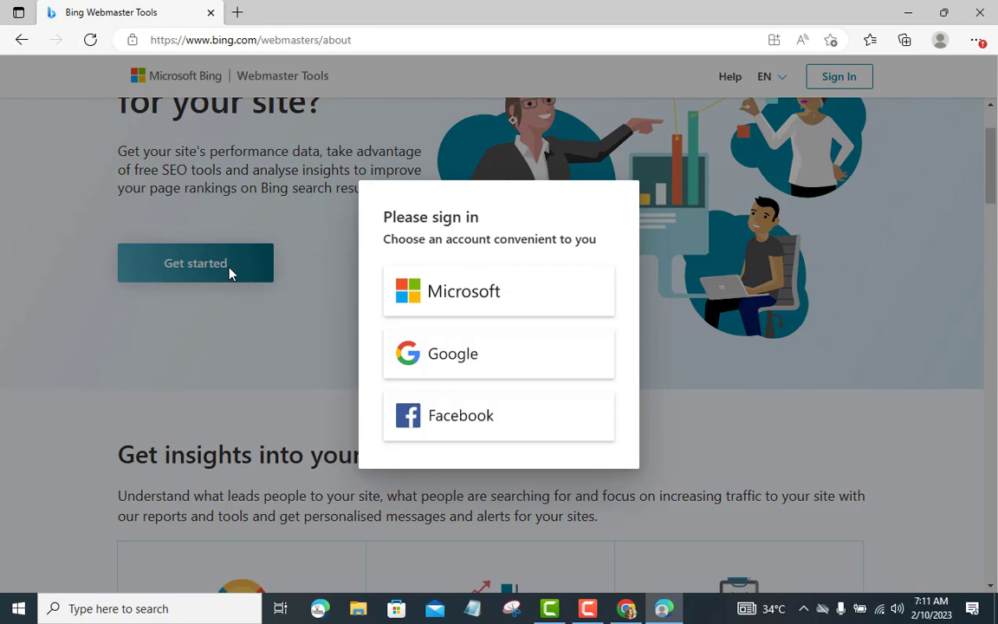
pyautogui.click(490, 371)
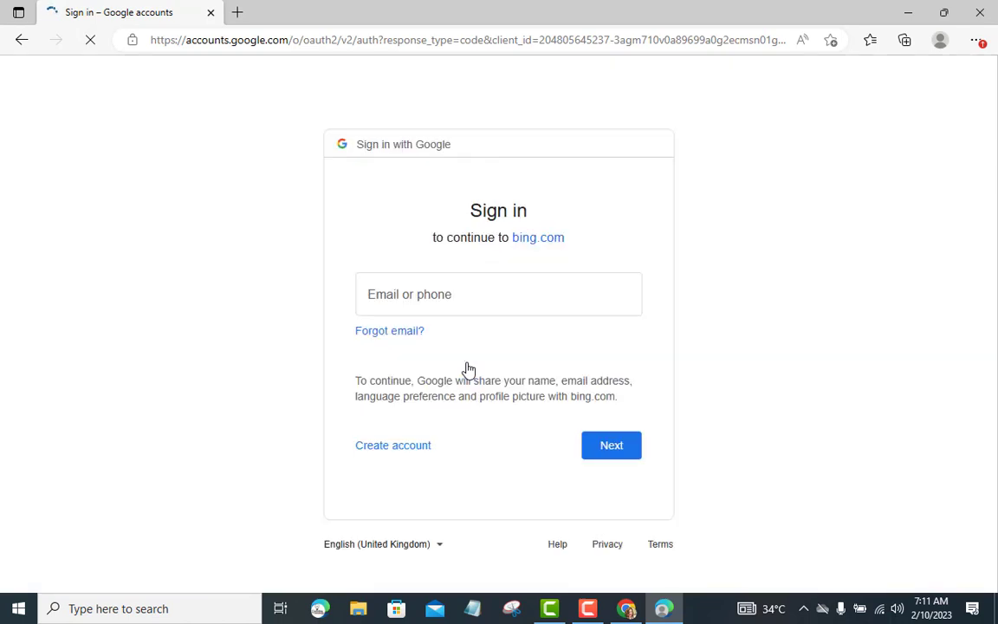
pyautogui.click(463, 301)
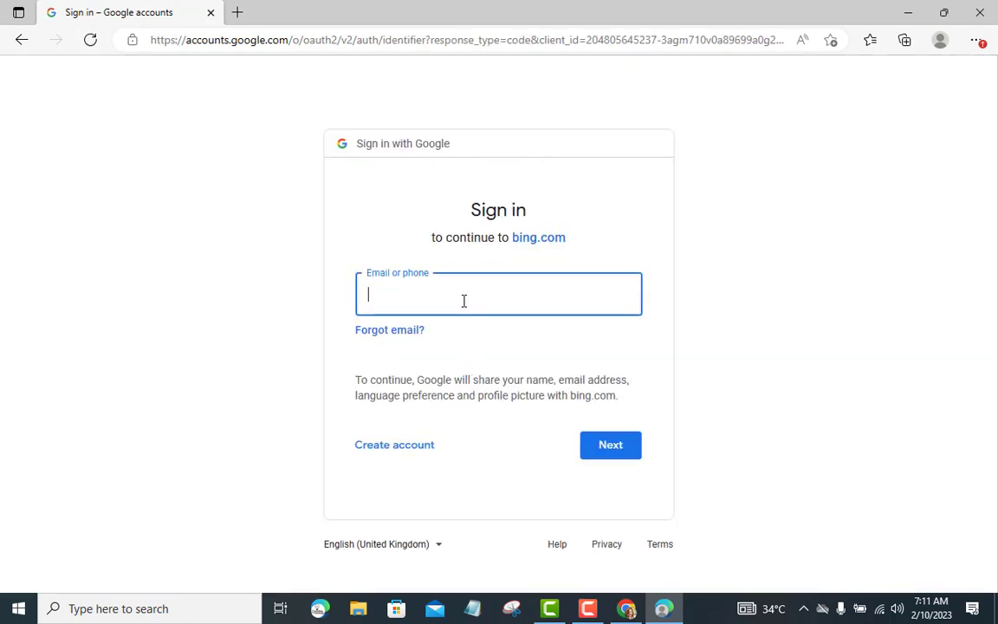
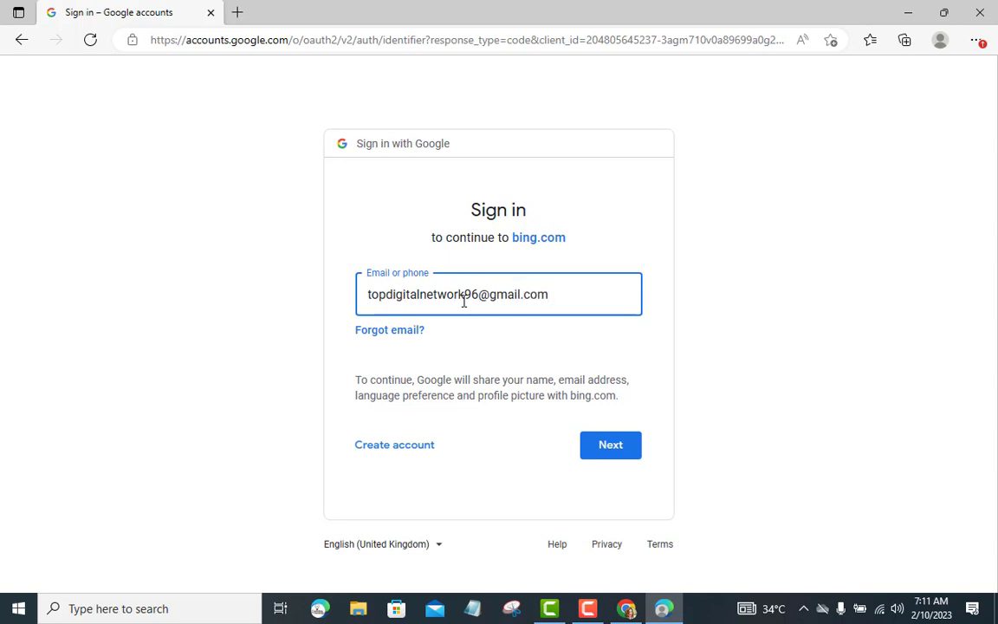
pyautogui.click(594, 446)
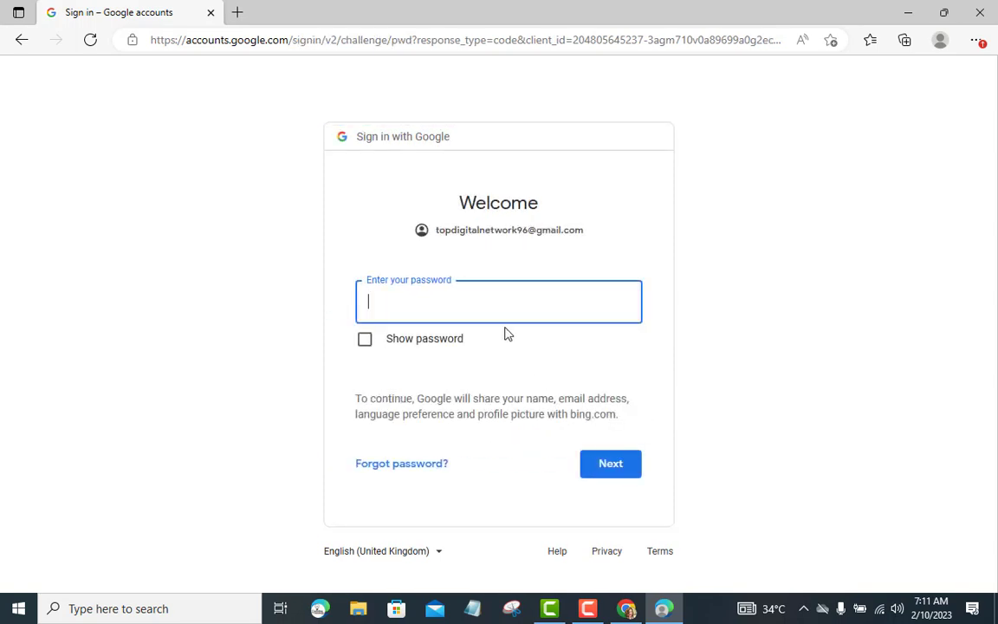
# Step: Enter the Google account password, approve 2-Step Verification, and let Edge save the password
pyautogui.write('**********')
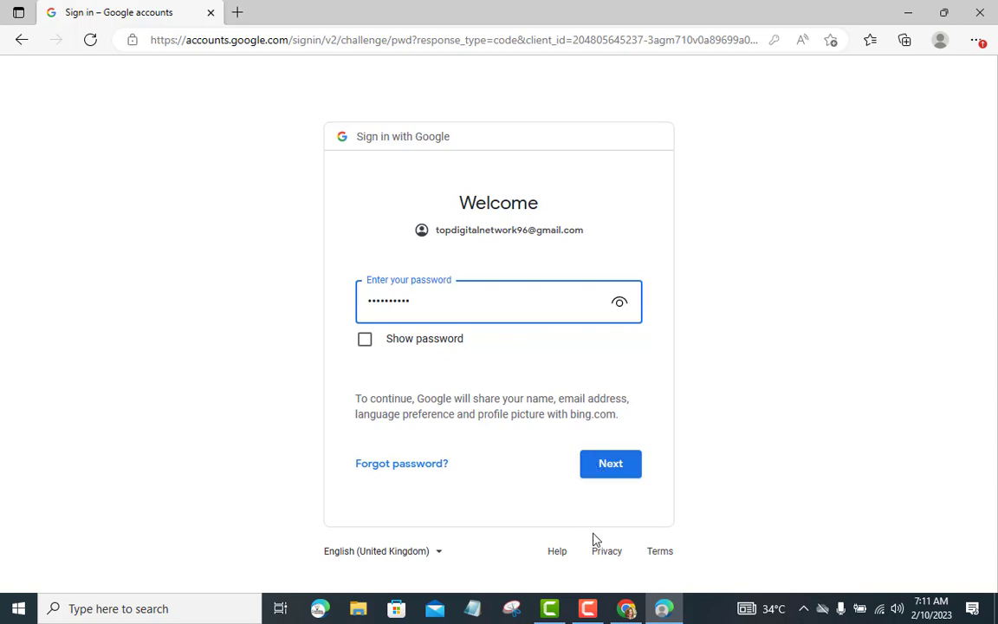
pyautogui.click(587, 608)
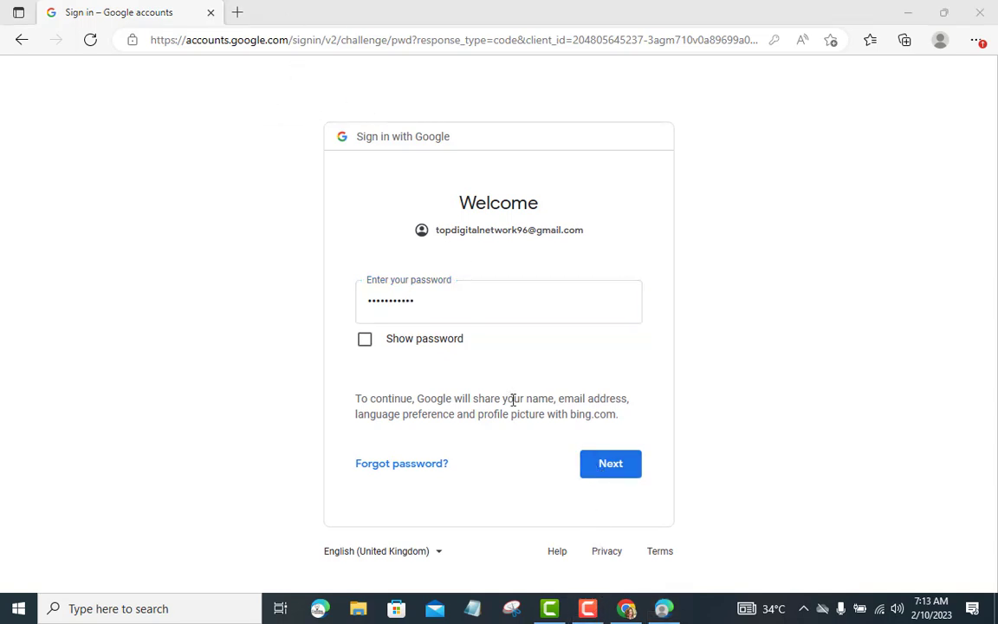
pyautogui.click(609, 478)
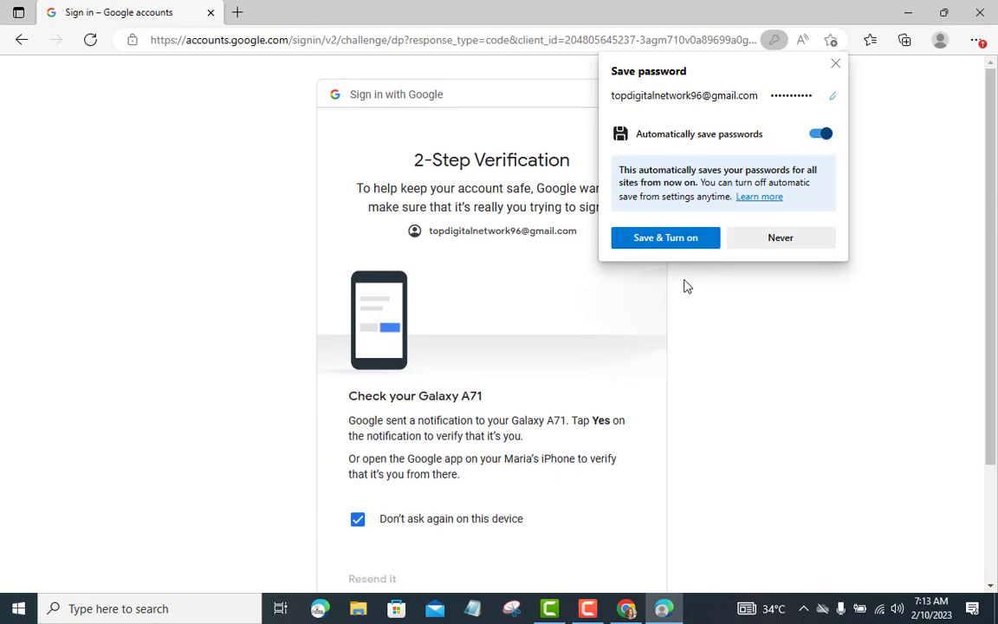
pyautogui.click(682, 236)
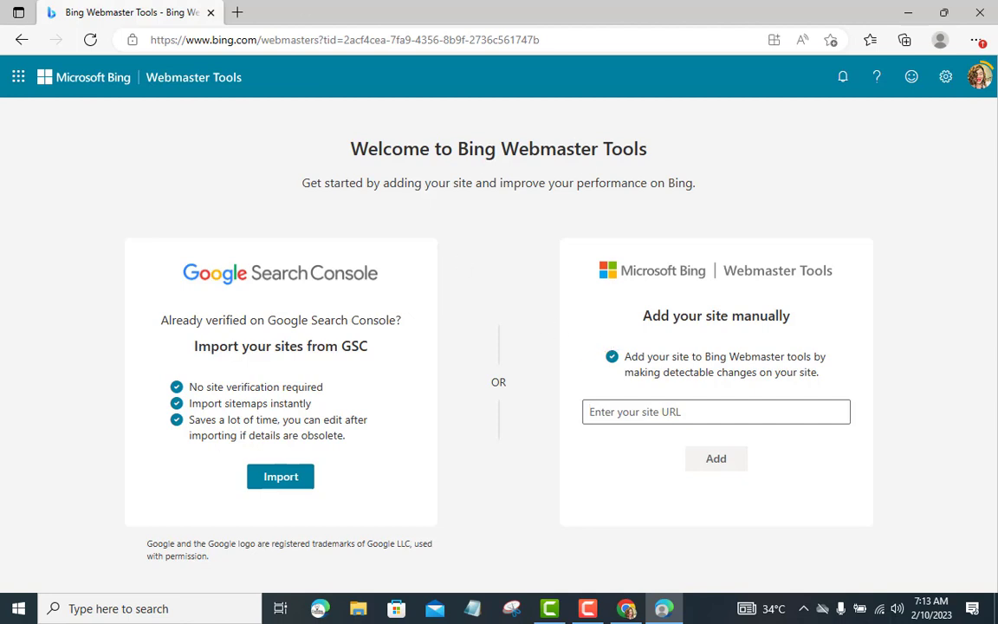
# Step: Open a new Edge tab, then switch back to the WordPress Site connections window
pyautogui.click(237, 13)
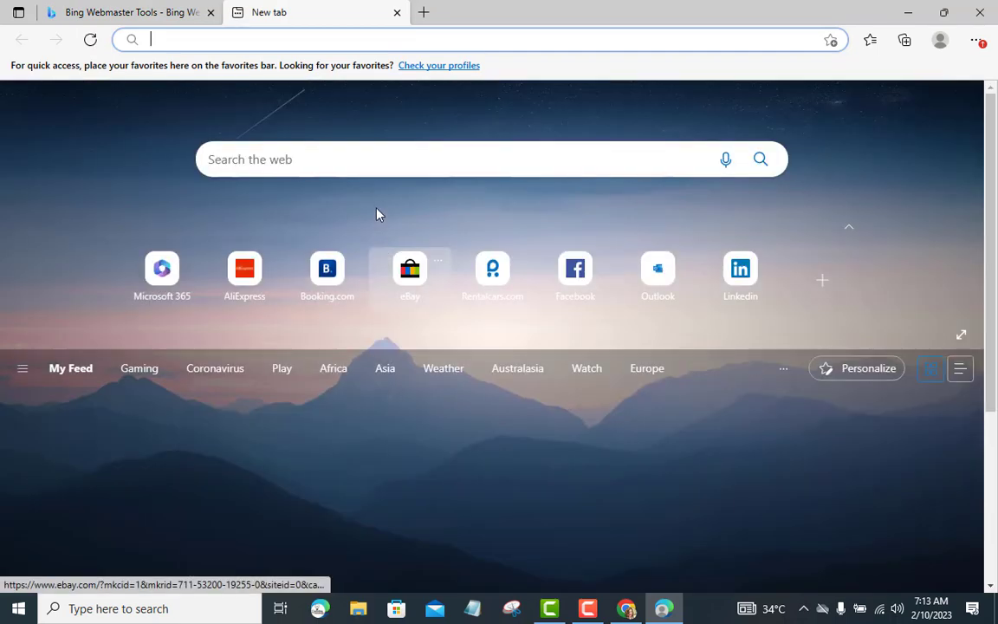
pyautogui.click(377, 159)
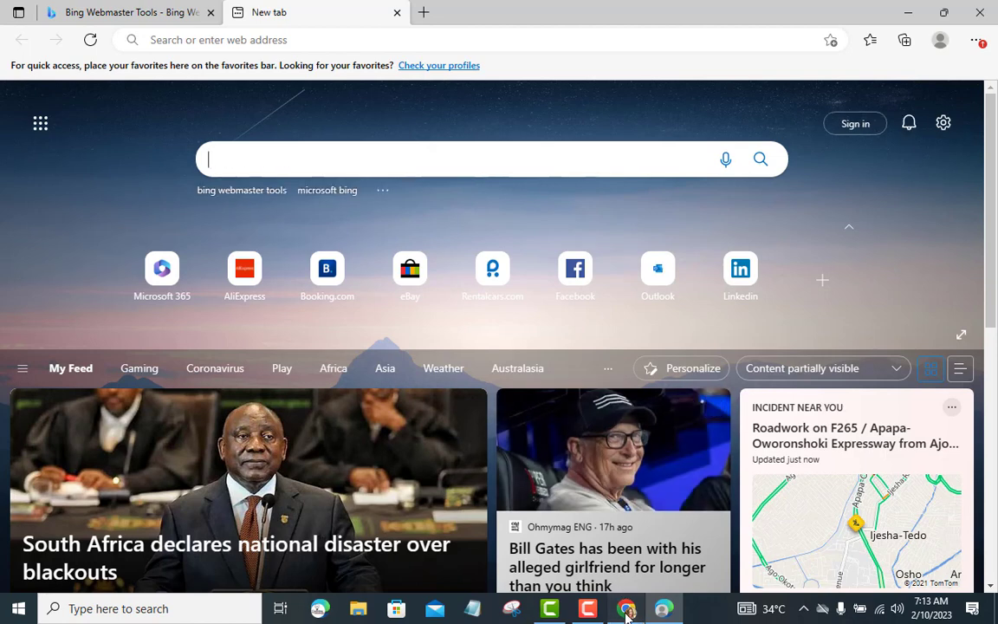
pyautogui.hotkey('alt', 'Tab')
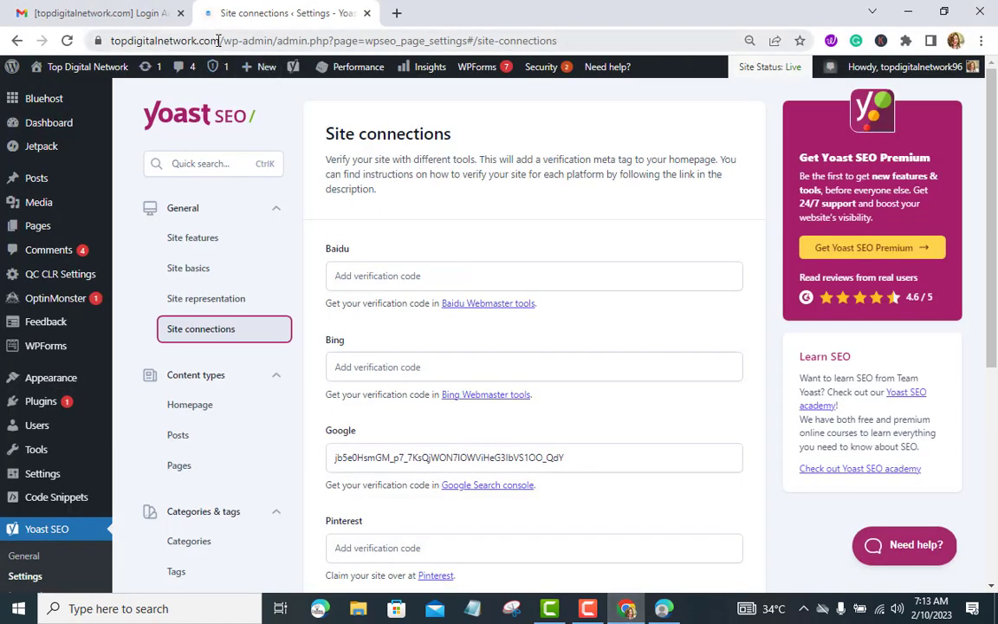
pyautogui.moveTo(218, 41); pyautogui.dragTo(89, 40)
pyautogui.hotkey('ctrl', 'c')
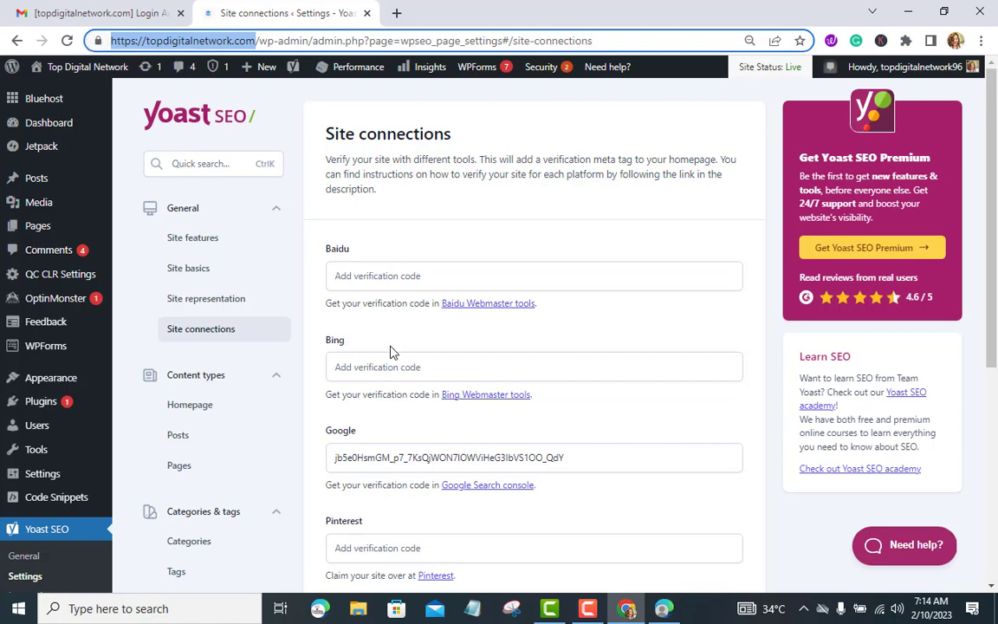
pyautogui.click(656, 611)
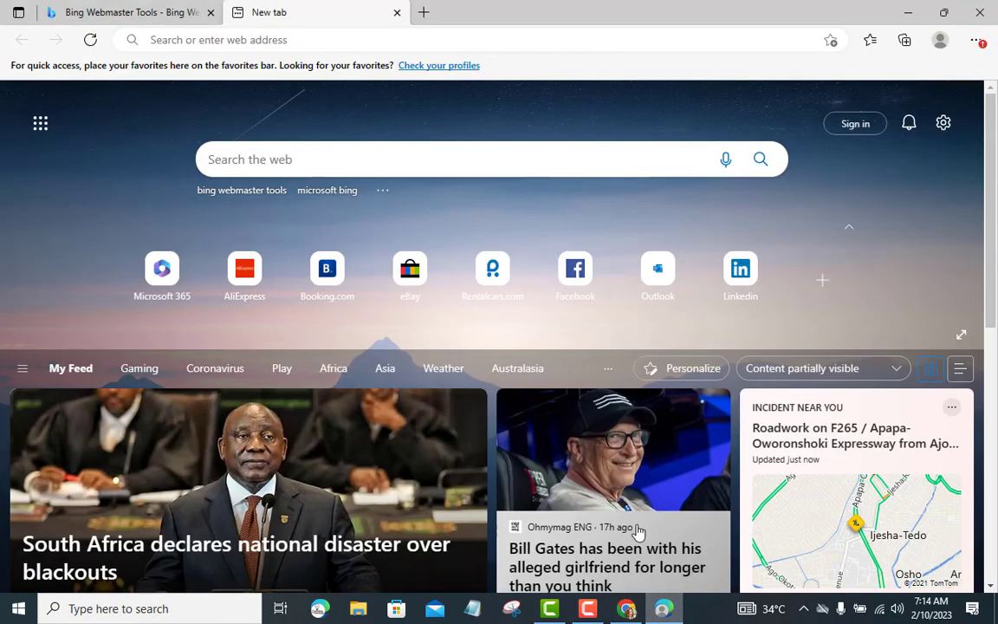
pyautogui.click(349, 160)
pyautogui.click(279, 39)
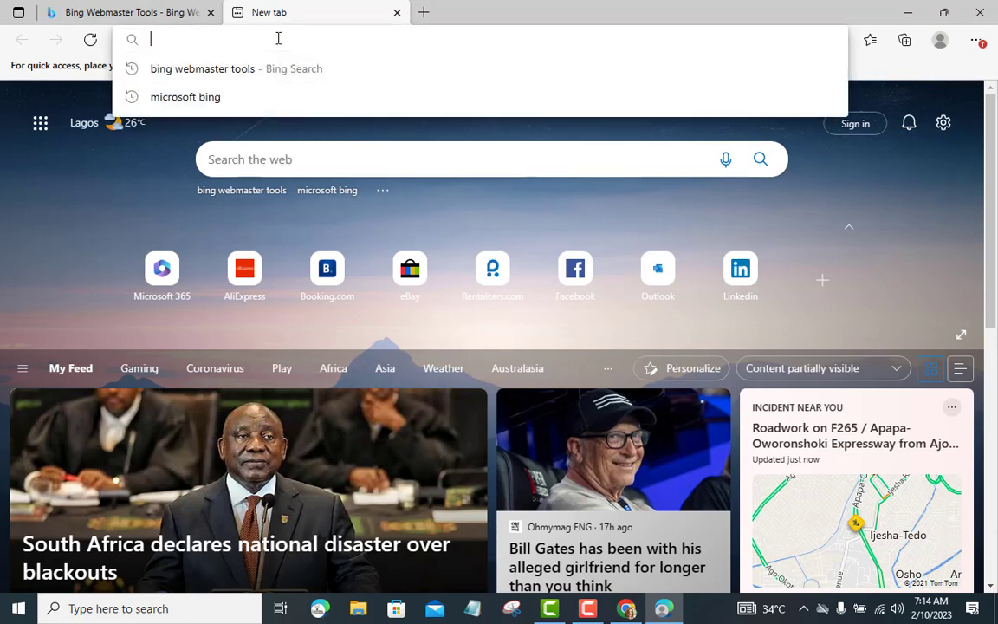
pyautogui.click(154, 14)
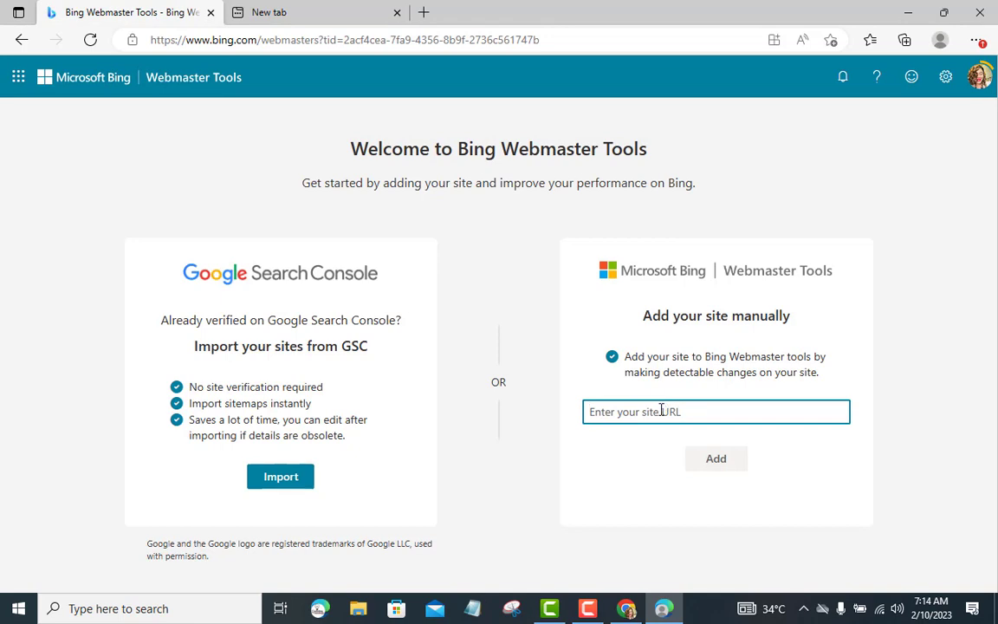
pyautogui.hotkey('ctrl', 'v')
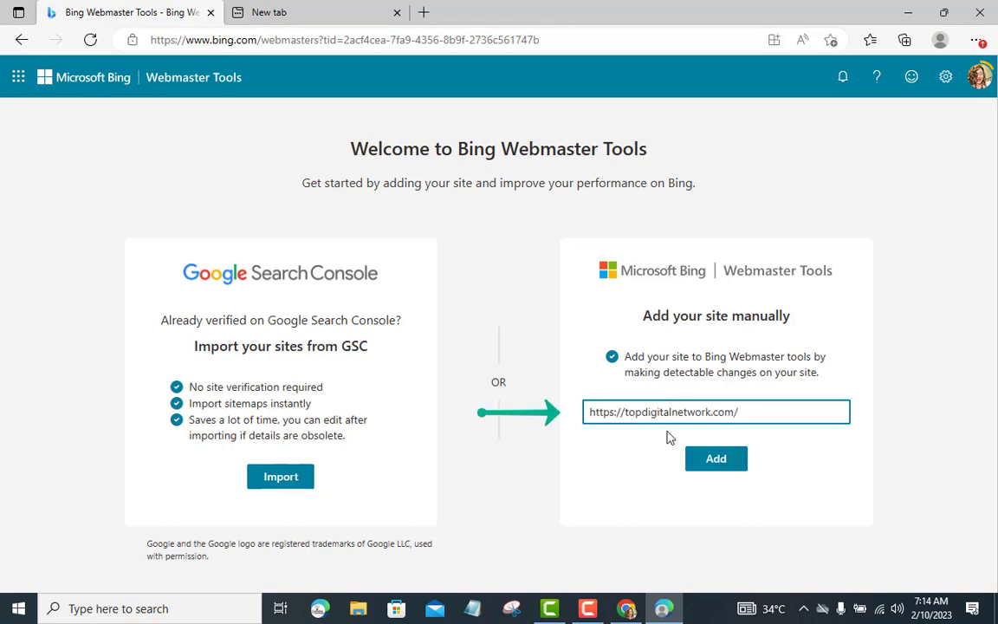
pyautogui.click(711, 463)
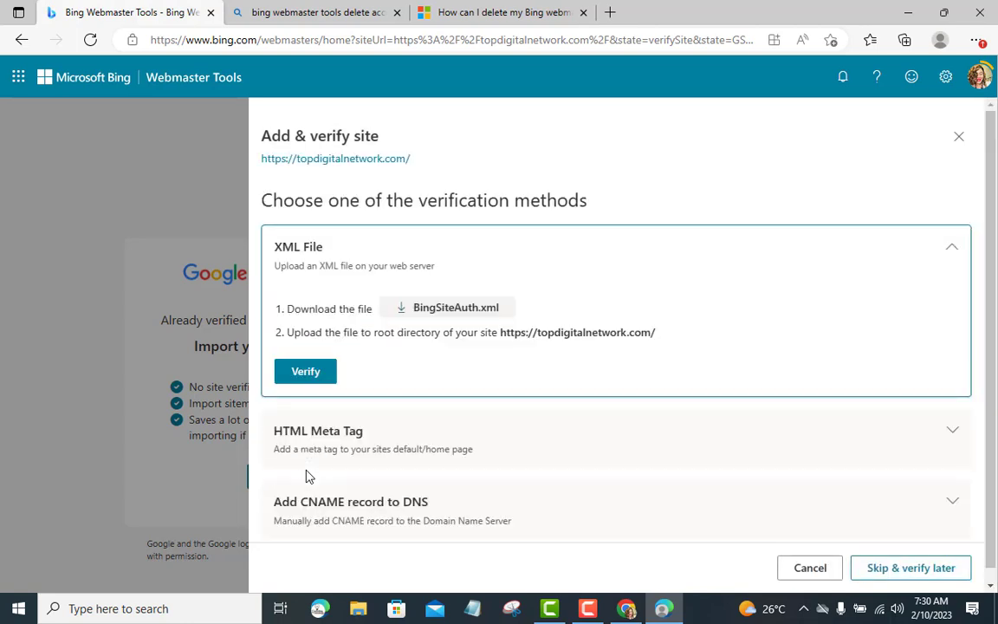
# Step: Copy the msvalidate.01 verification tag from the HTML Meta Tag option, then return to Yoast
pyautogui.scroll(-1, 360, 417)
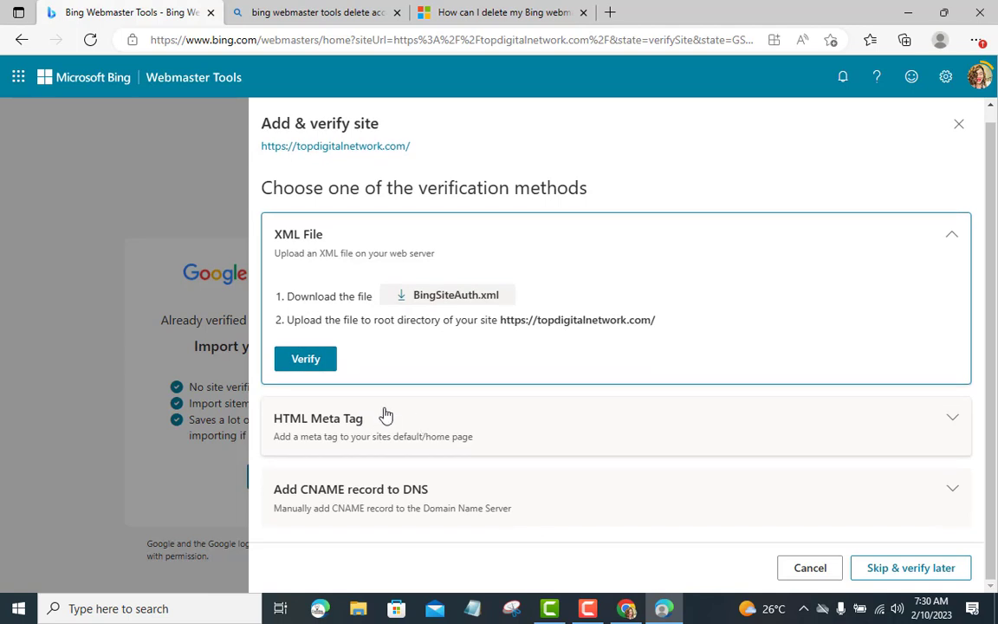
pyautogui.click(479, 424)
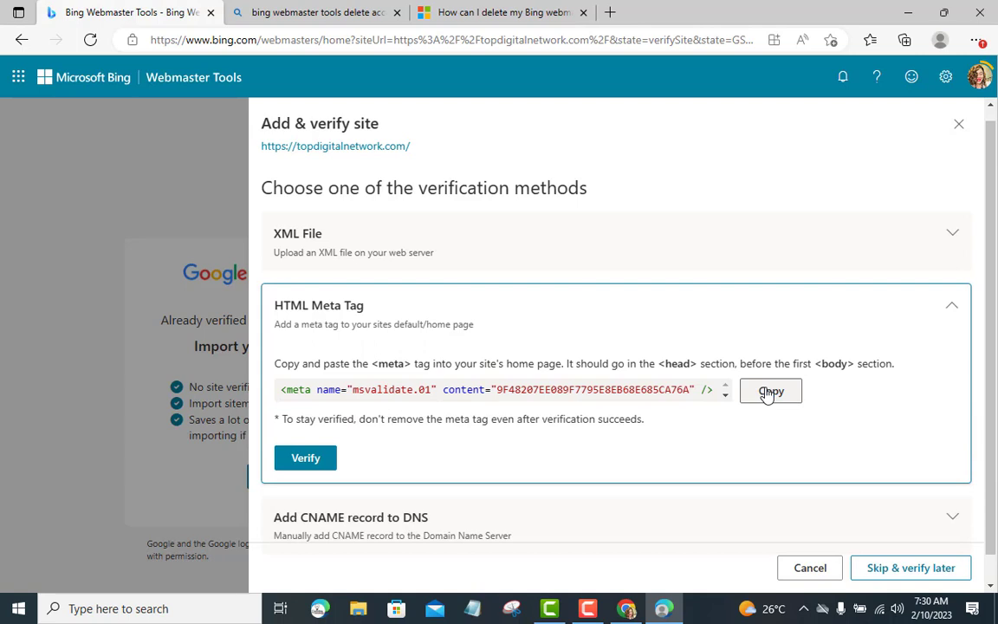
pyautogui.click(767, 392)
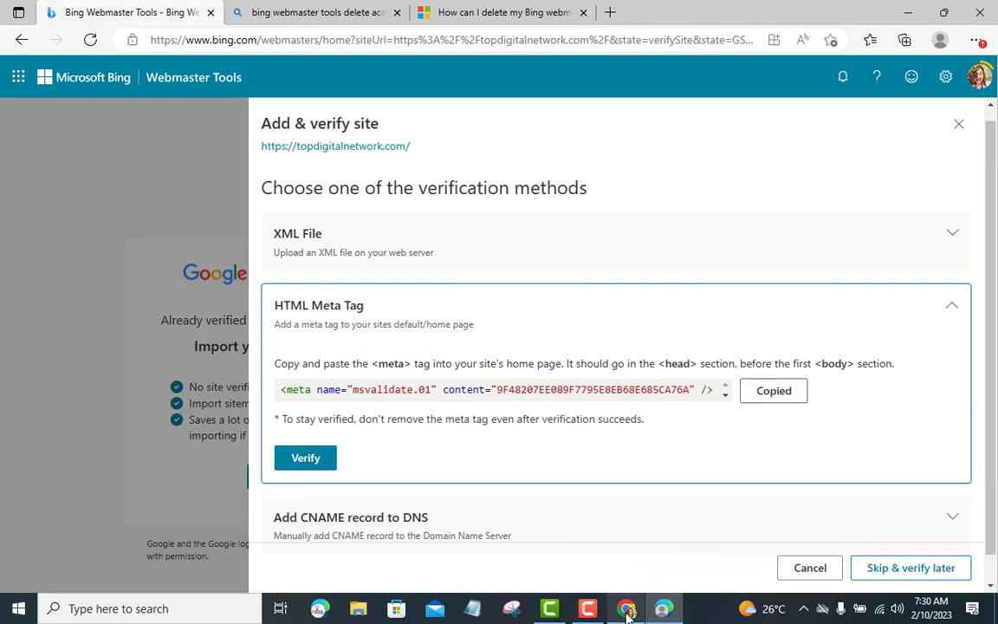
pyautogui.click(626, 609)
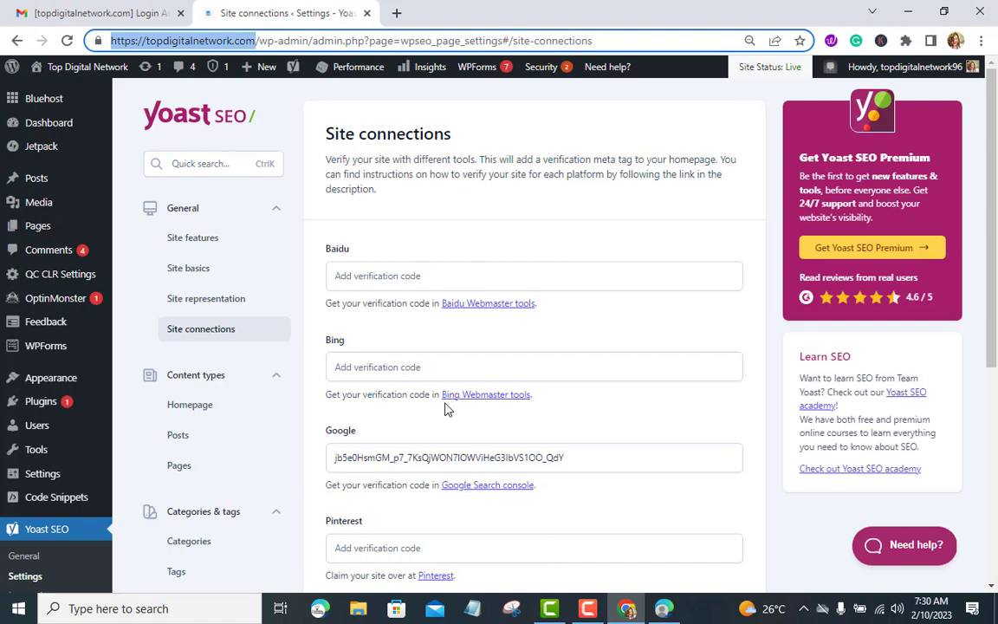
# Step: Paste the copied Bing code into Yoast's Bing verification field and save the changes
pyautogui.click(423, 367)
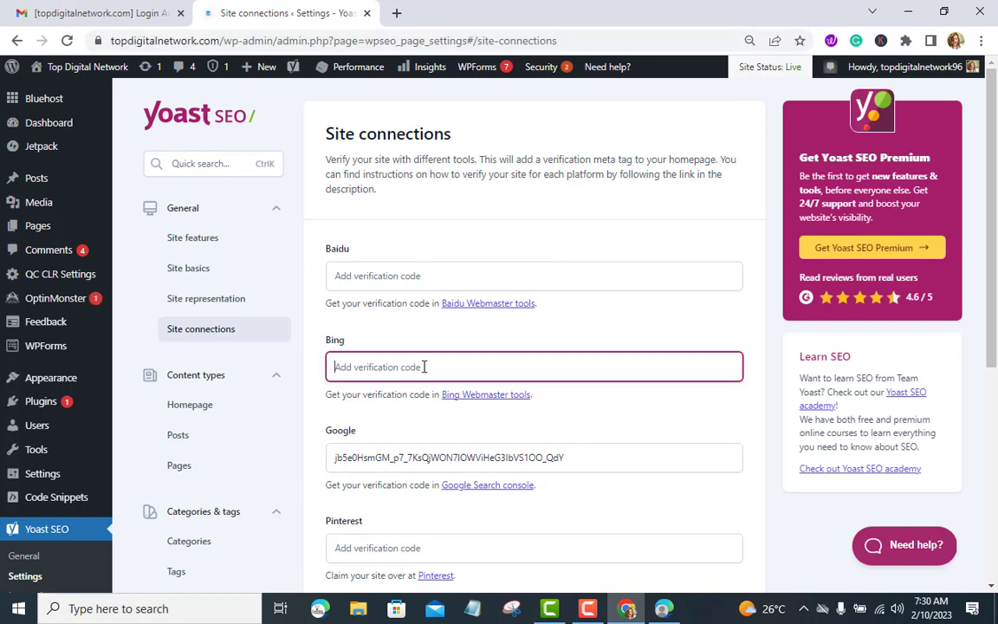
pyautogui.hotkey('ctrl', 'v')
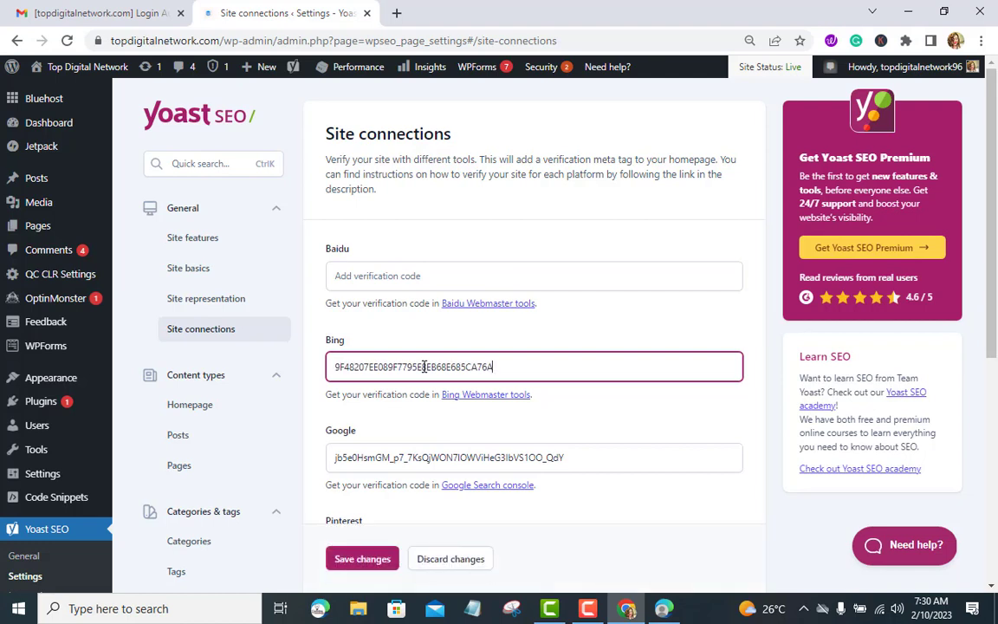
pyautogui.click(352, 565)
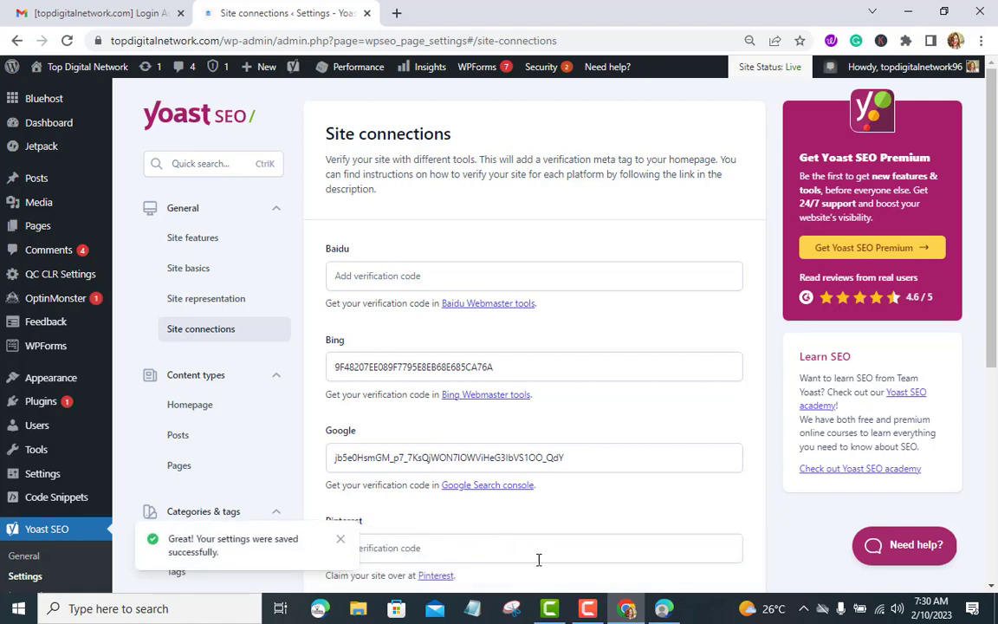
# Step: Verify topdigitalnetwork.com in Bing with the HTML Meta Tag method and dismiss the success panel
pyautogui.click(667, 610)
pyautogui.scroll(-1, 667, 518)
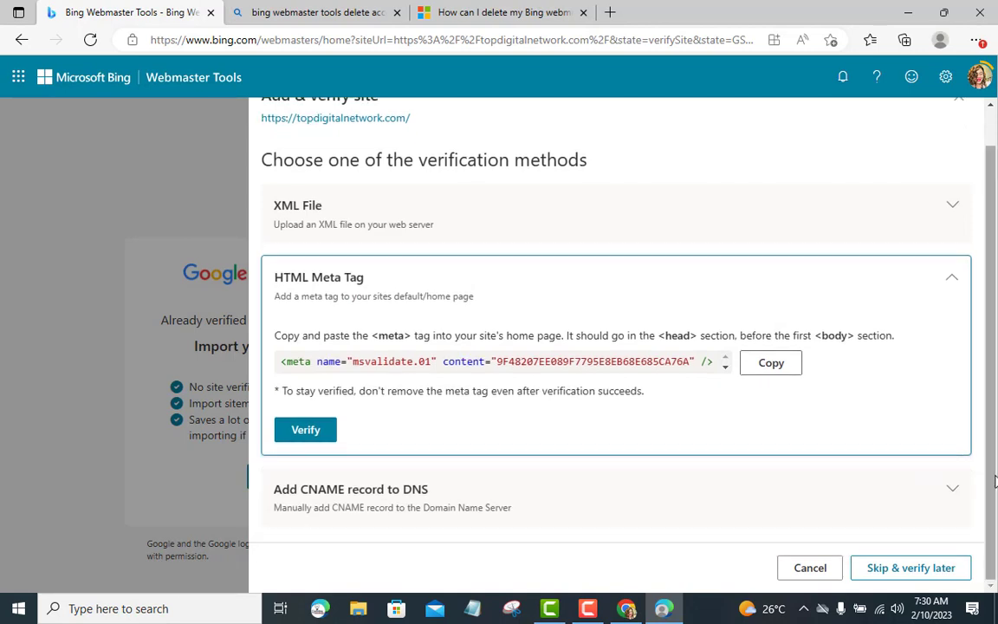
pyautogui.click(951, 493)
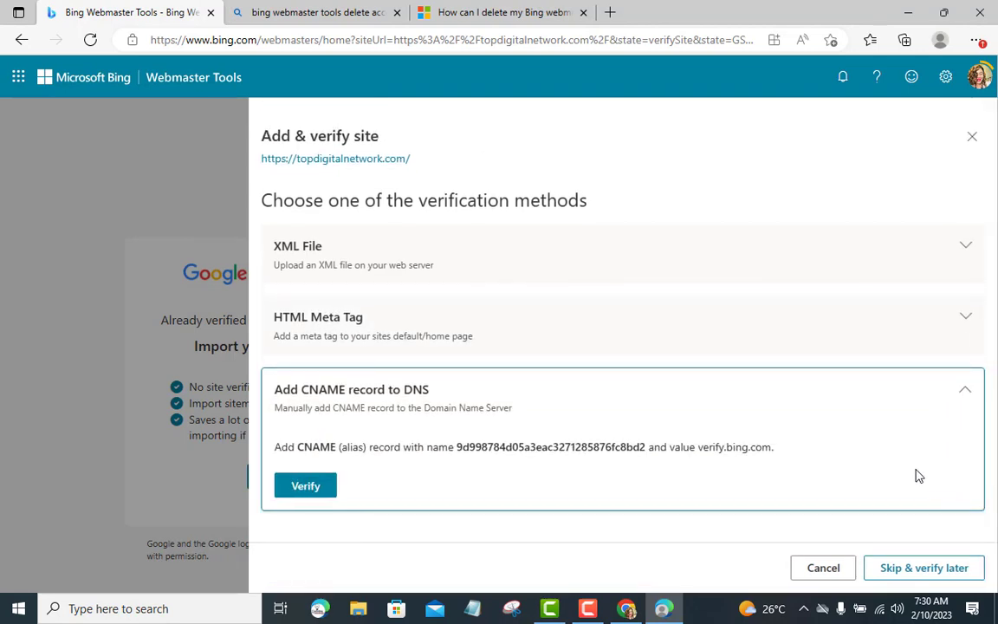
pyautogui.click(961, 393)
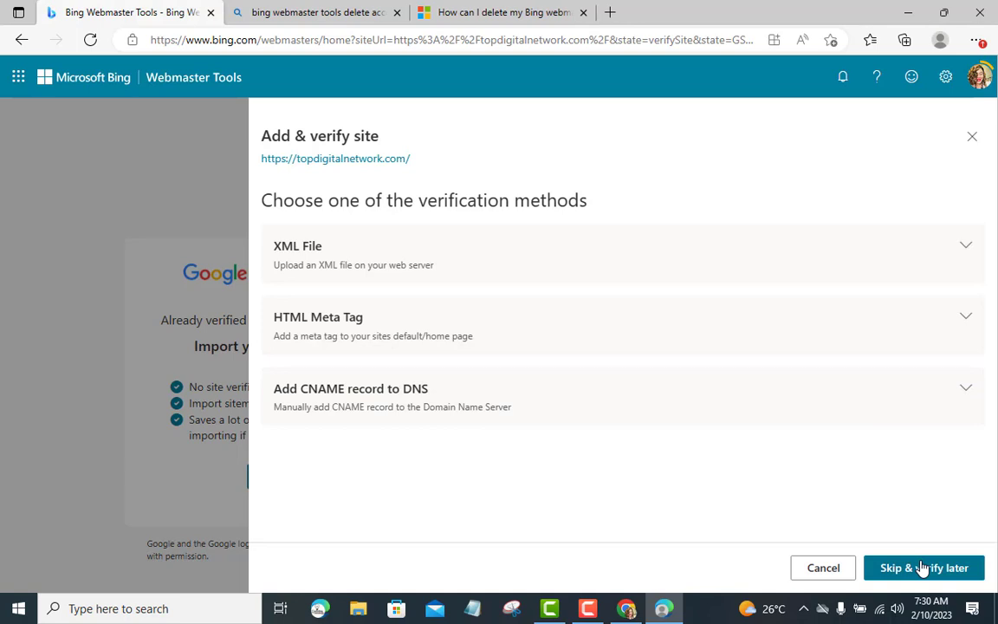
pyautogui.click(931, 319)
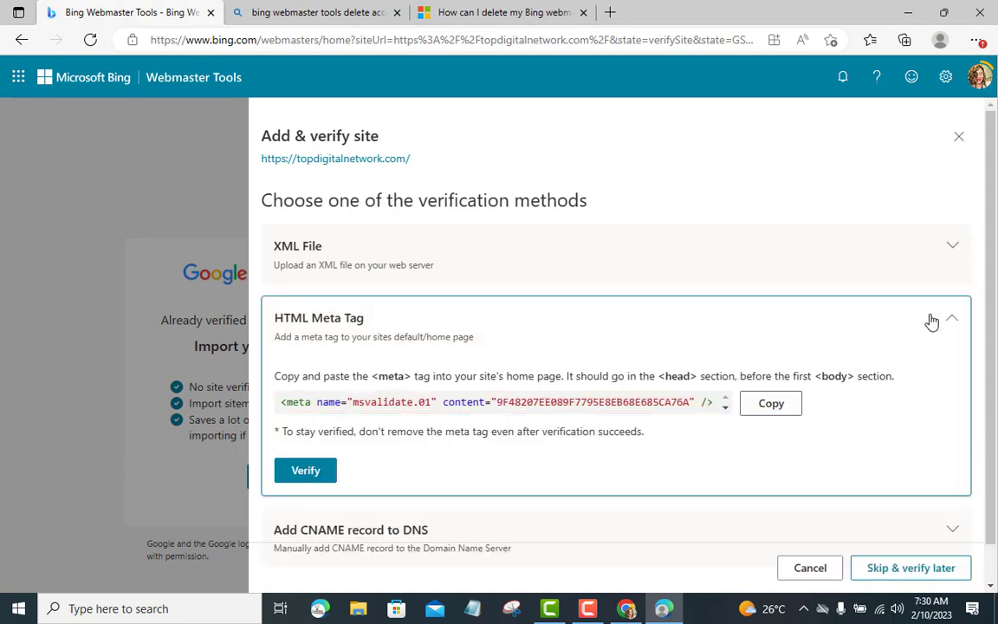
pyautogui.click(296, 470)
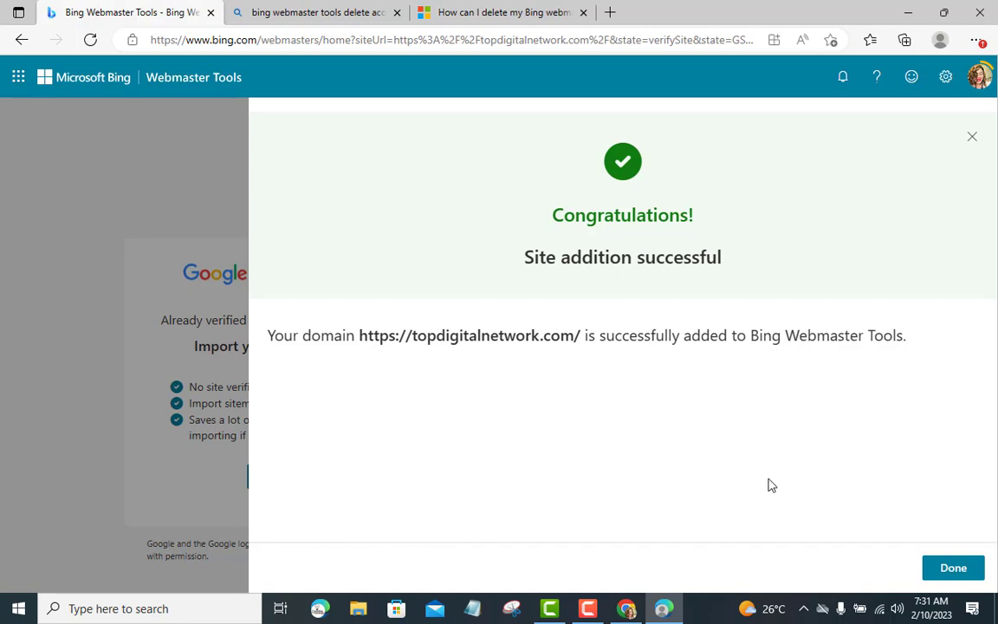
pyautogui.click(953, 568)
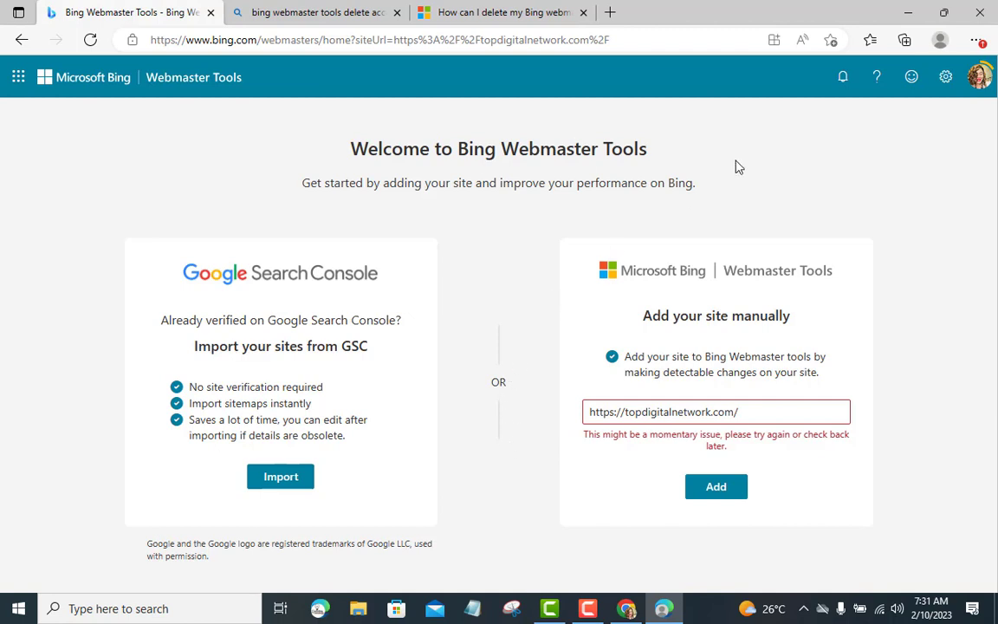
pyautogui.click(979, 77)
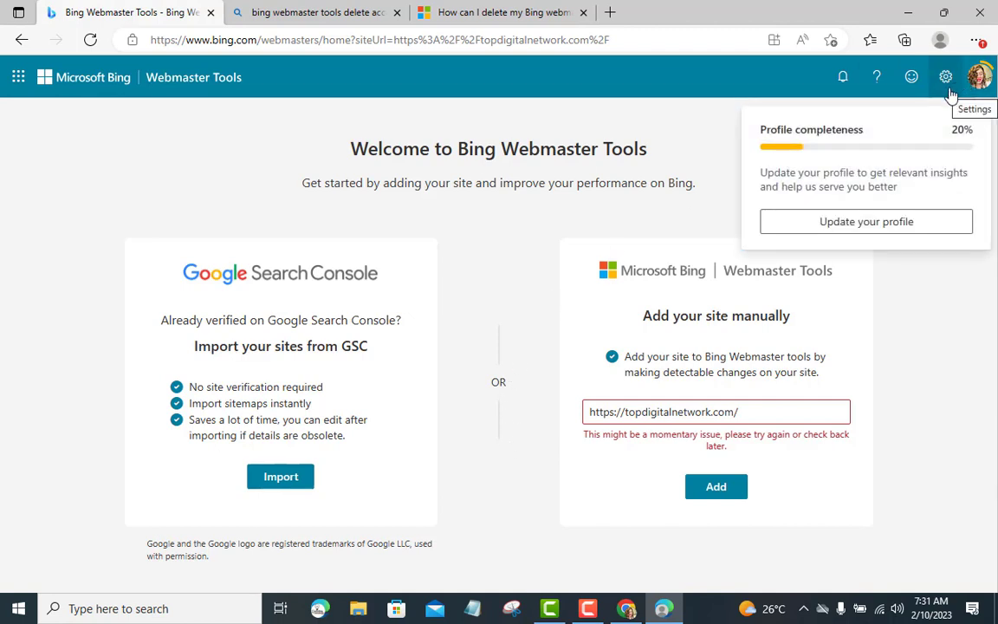
pyautogui.click(945, 78)
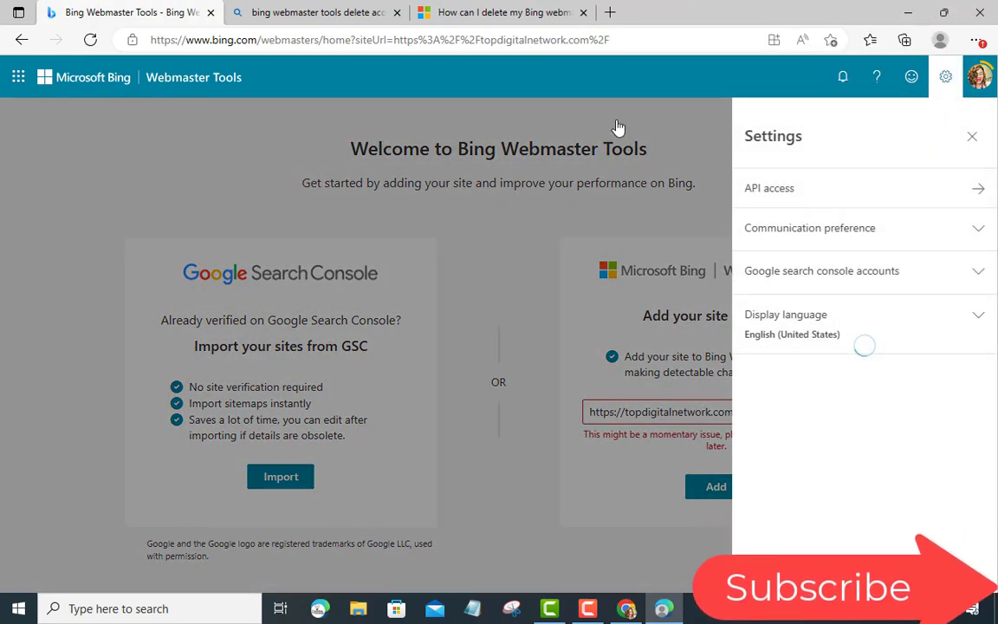
pyautogui.click(249, 141)
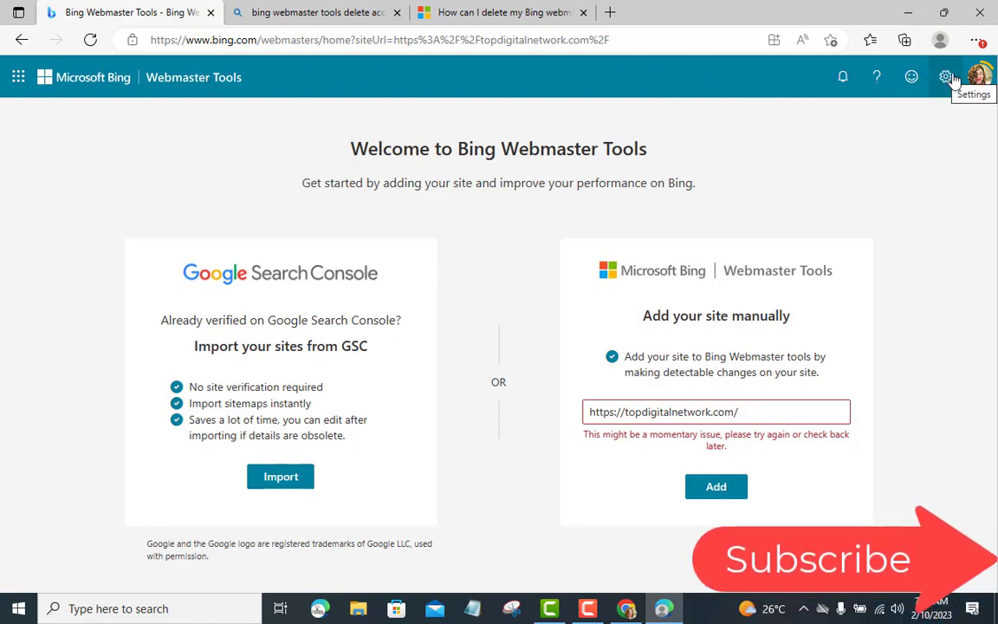
pyautogui.moveTo(976, 78)
pyautogui.click(866, 221)
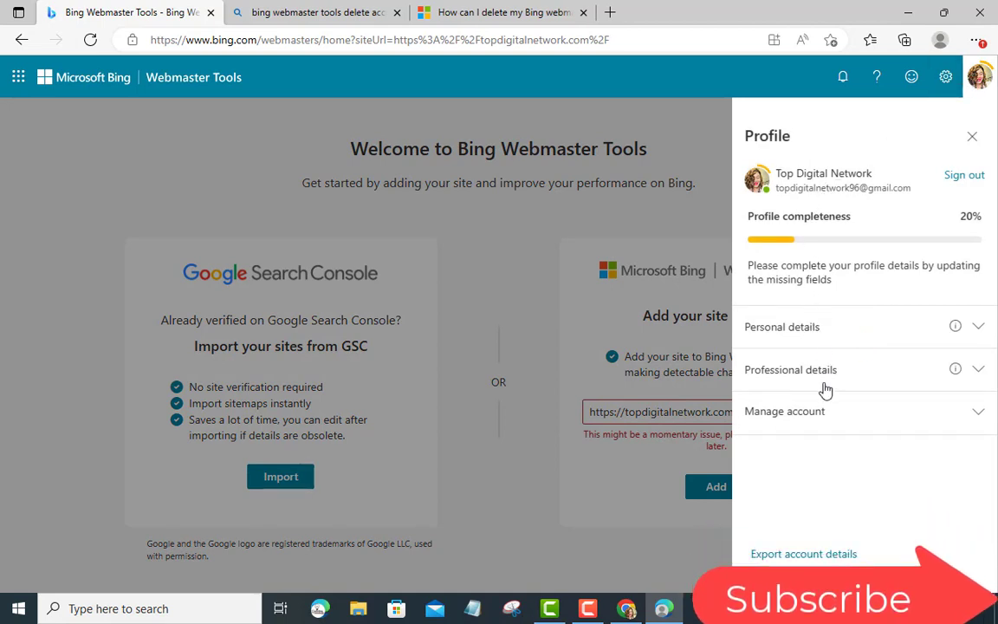
pyautogui.click(797, 373)
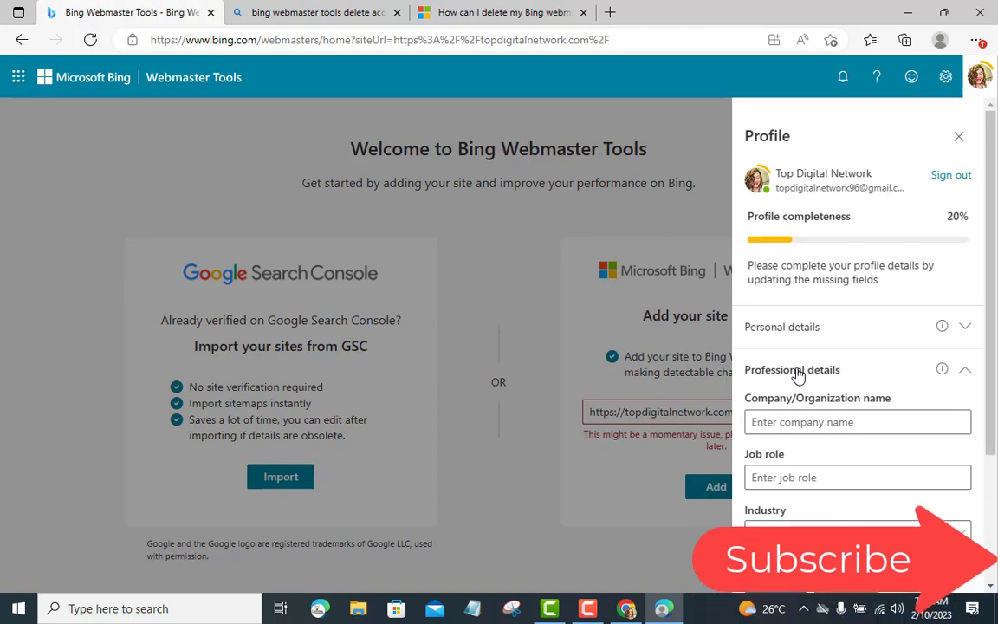
pyautogui.click(796, 372)
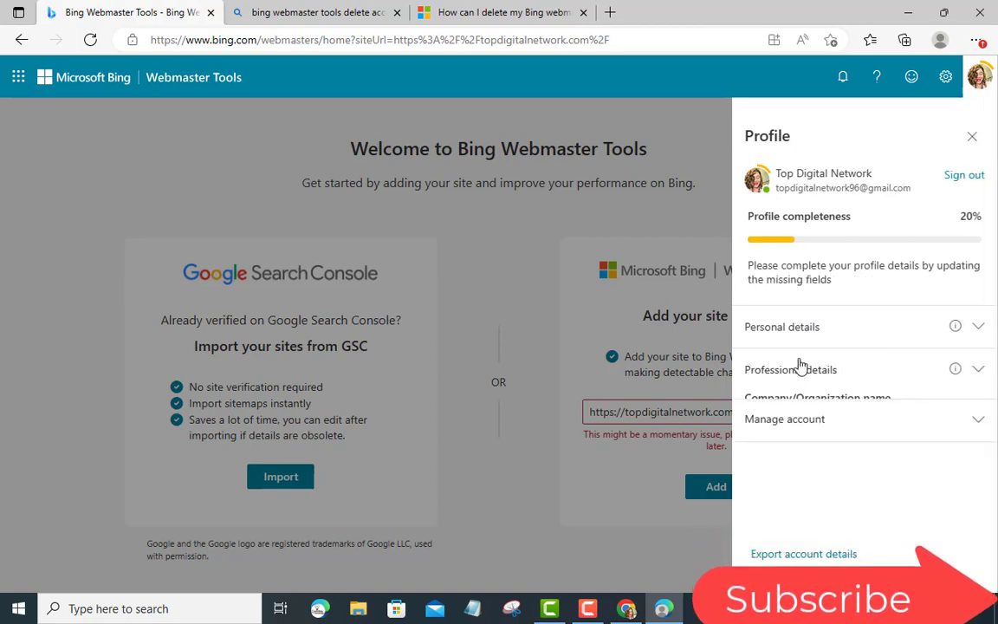
pyautogui.click(879, 423)
pyautogui.scroll(-1, 870, 419)
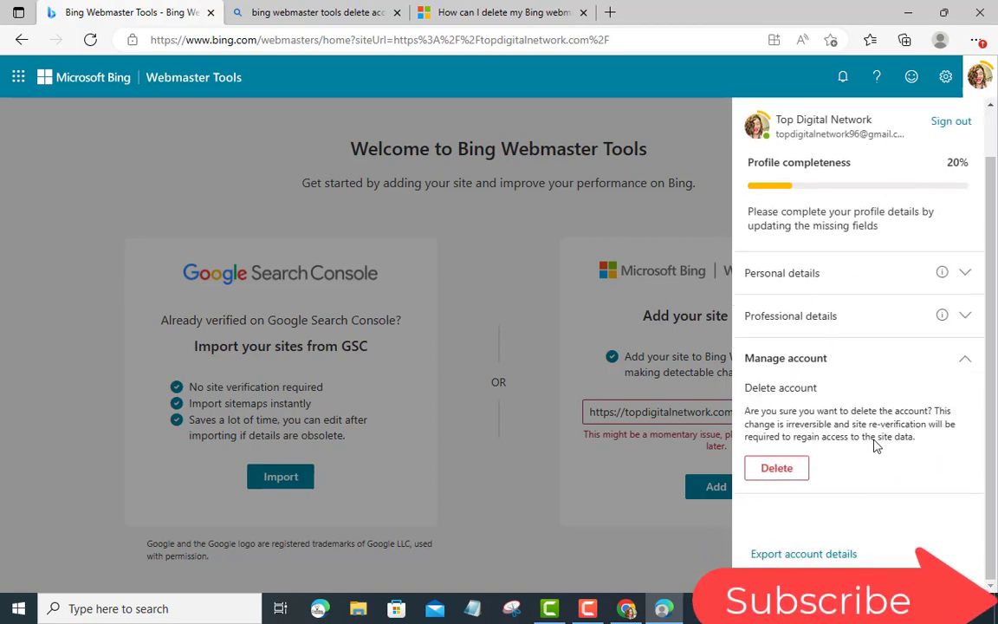
pyautogui.scroll(1, 875, 441)
pyautogui.click(888, 412)
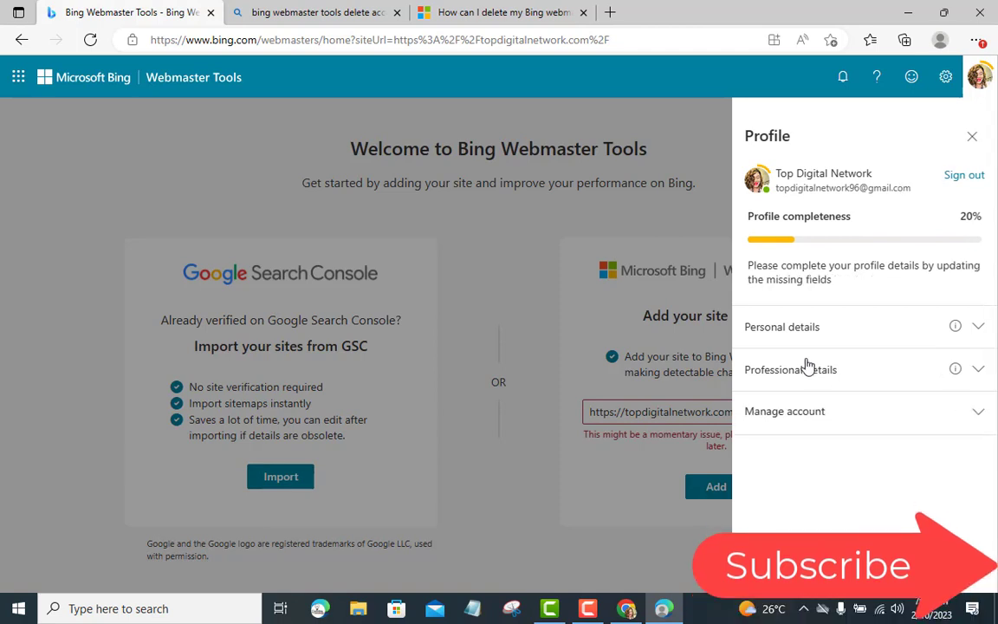
pyautogui.click(662, 221)
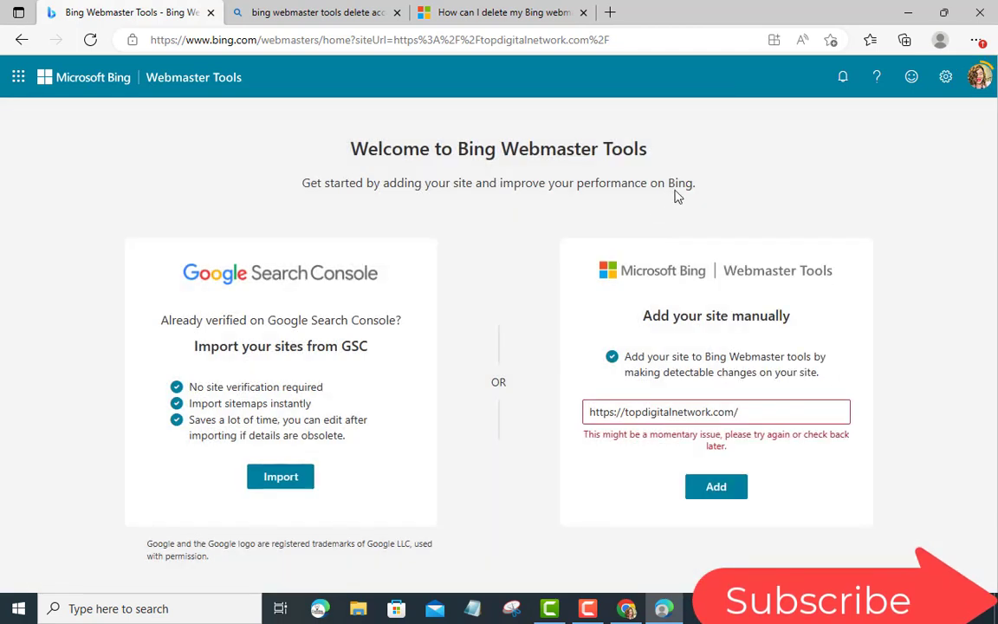
# Step: Close the help article, delete-account results and Bing Webmaster Tools tabs, leaving a new tab
pyautogui.click(585, 13)
pyautogui.click(397, 13)
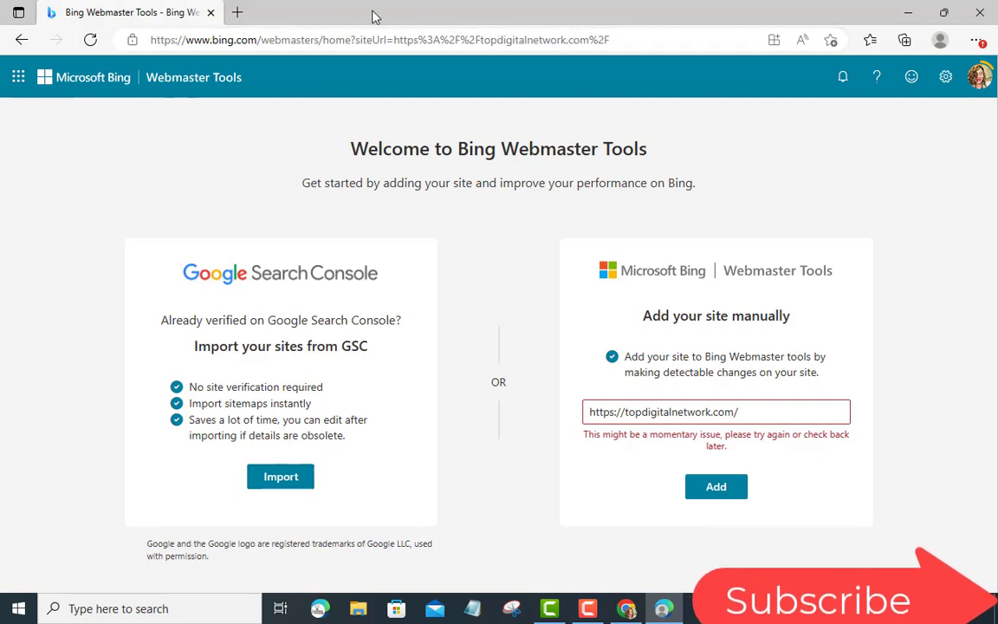
pyautogui.click(237, 12)
pyautogui.click(211, 13)
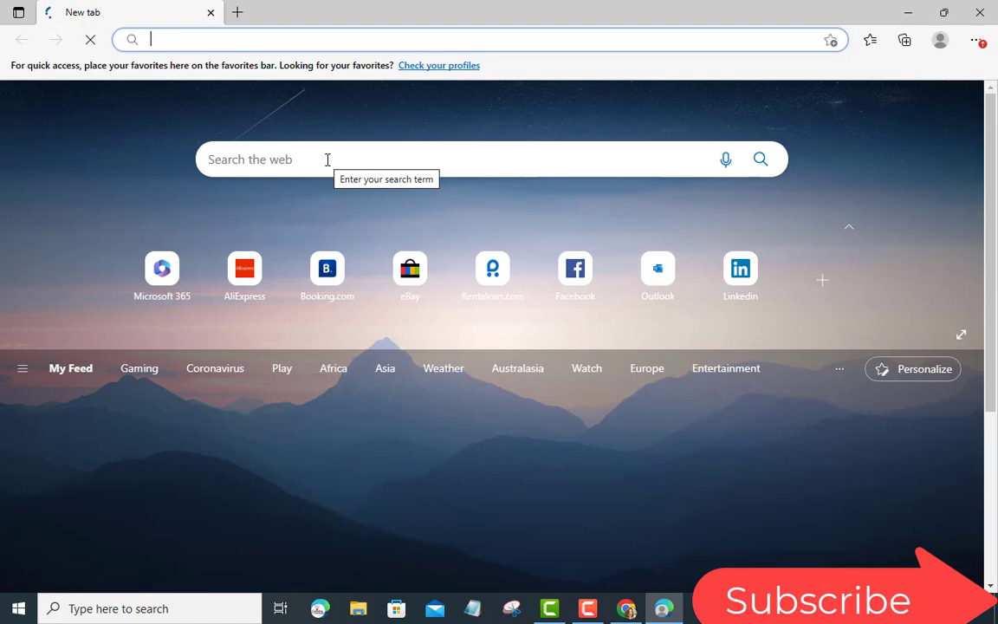
# Step: Search Bing for 'bing webmaster tools dashboard'
pyautogui.click(327, 159)
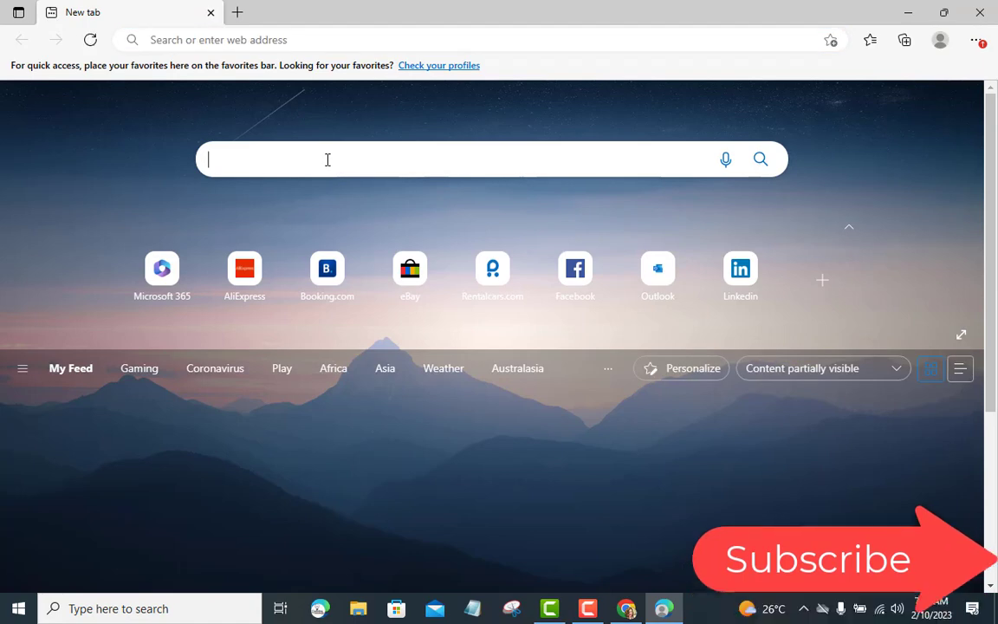
pyautogui.write('bing web')
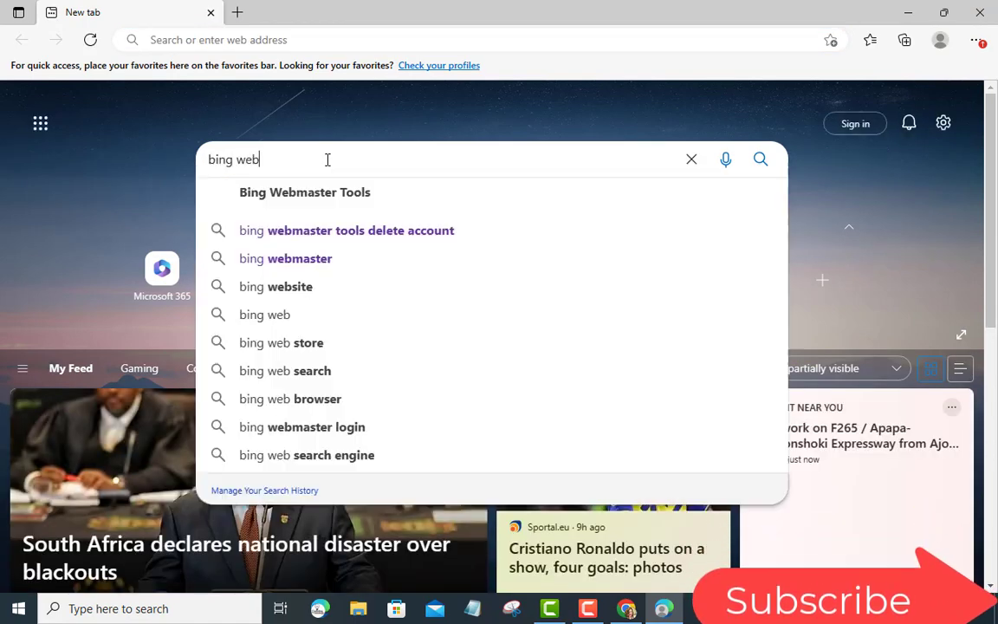
pyautogui.write('master')
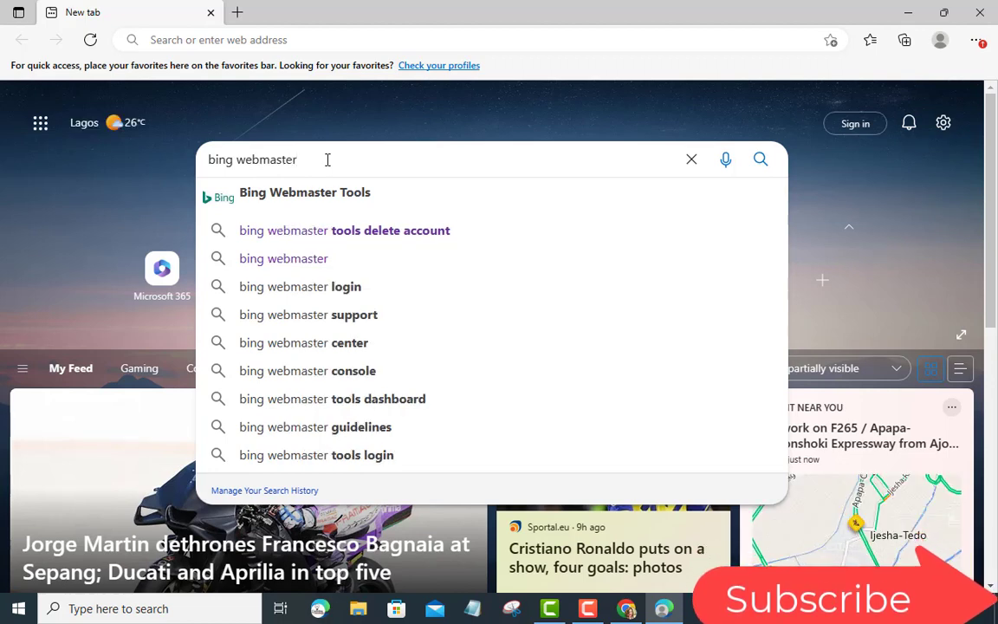
pyautogui.click(366, 406)
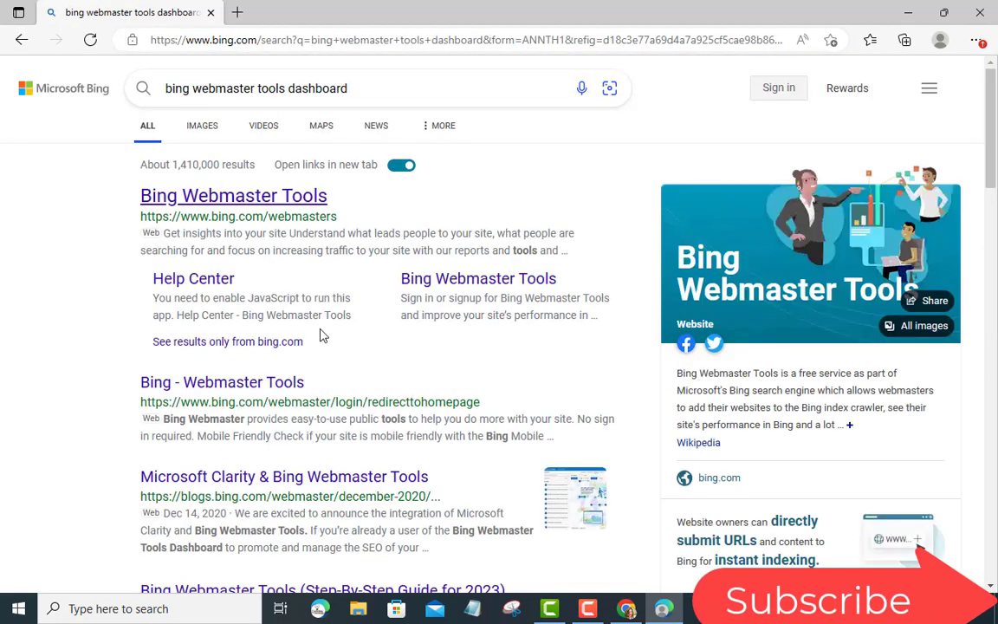
pyautogui.scroll(-1, 318, 334)
pyautogui.scroll(1, 319, 277)
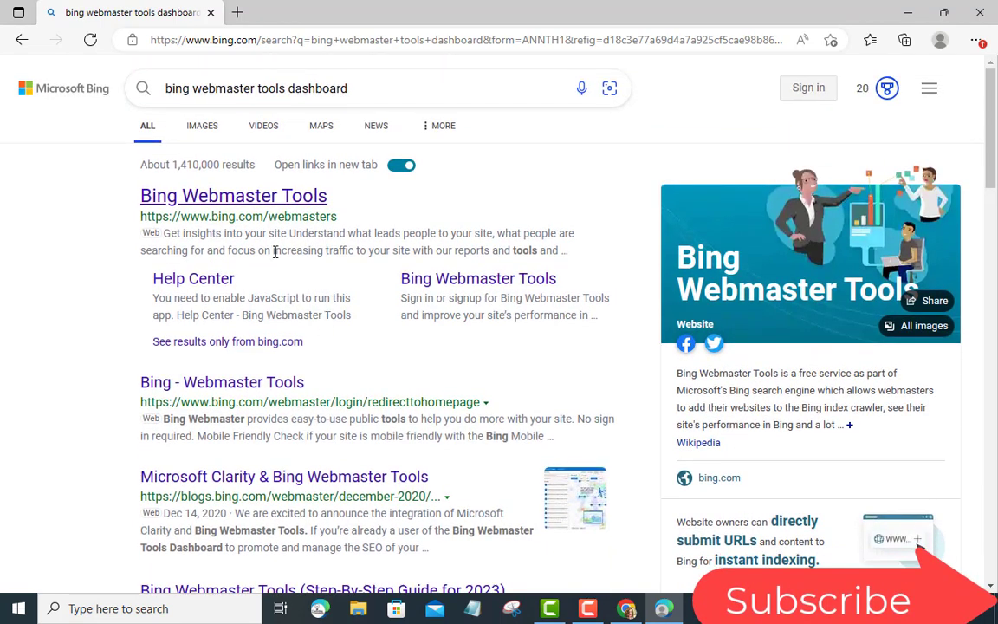